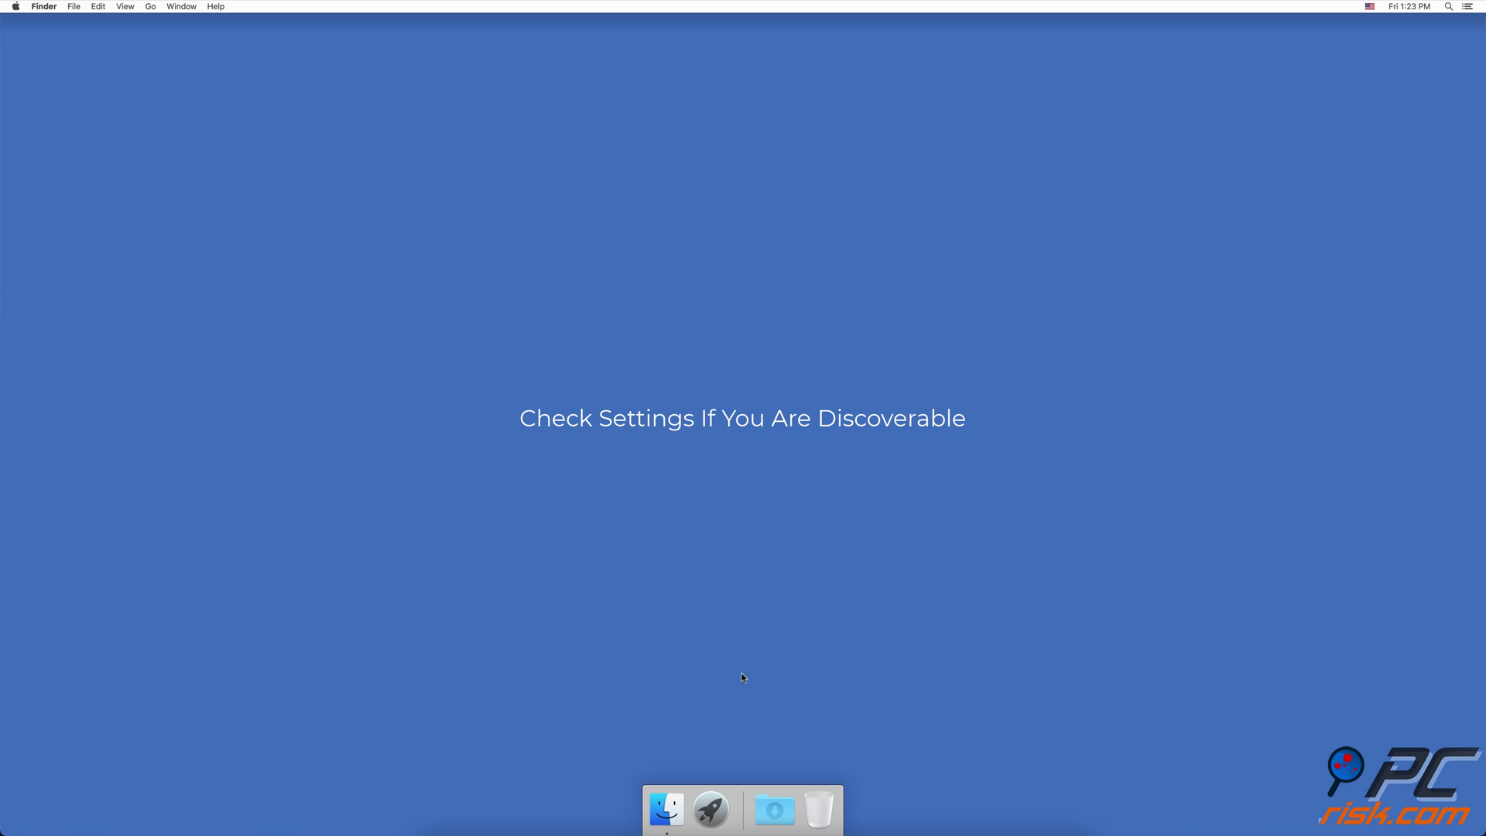
In Finder's AirDrop view, set 'Allow me to be discovered by' to Everyone
left_click(665, 816)
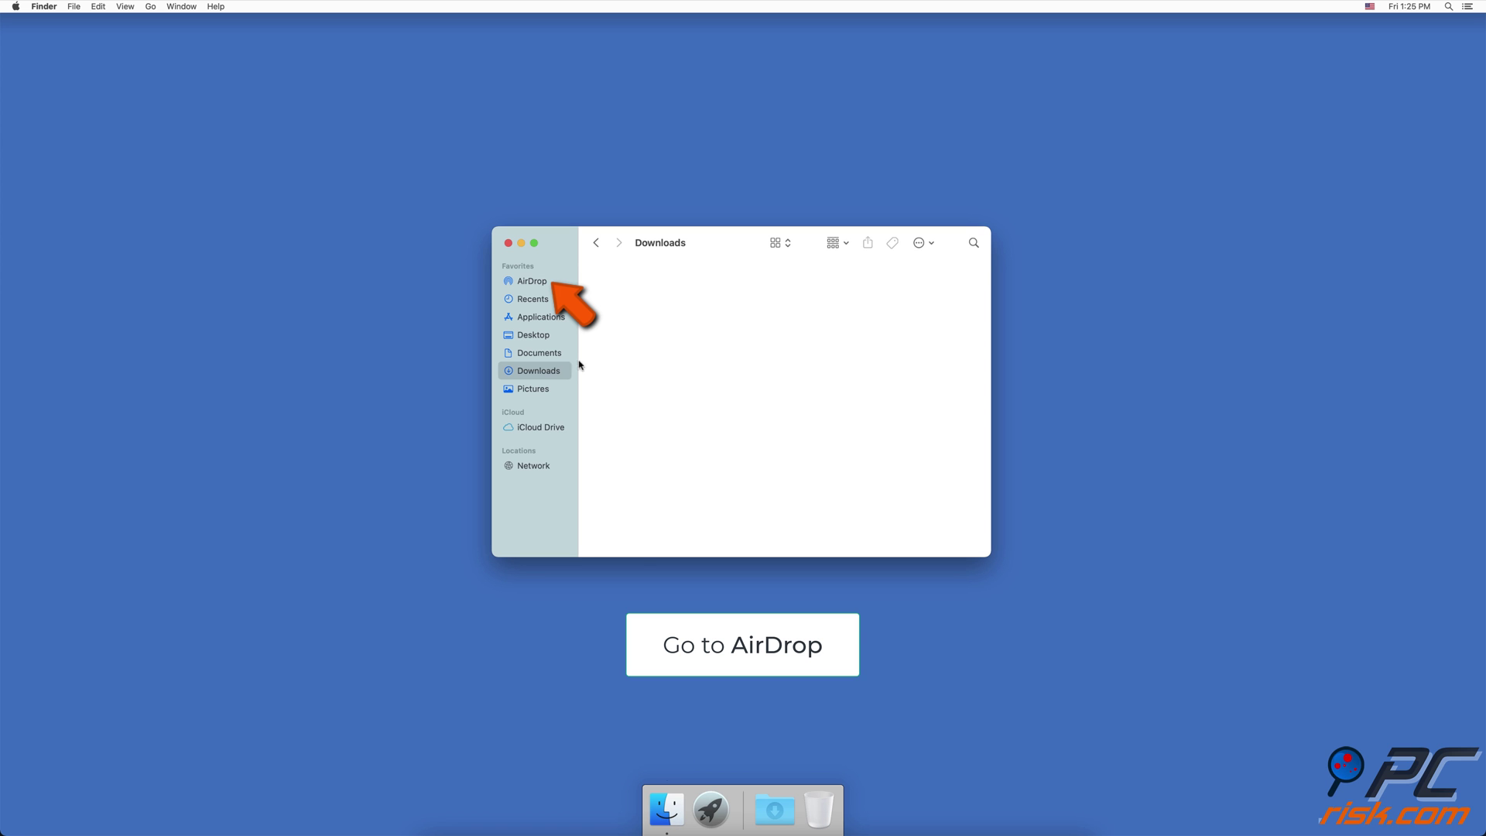
left_click(539, 286)
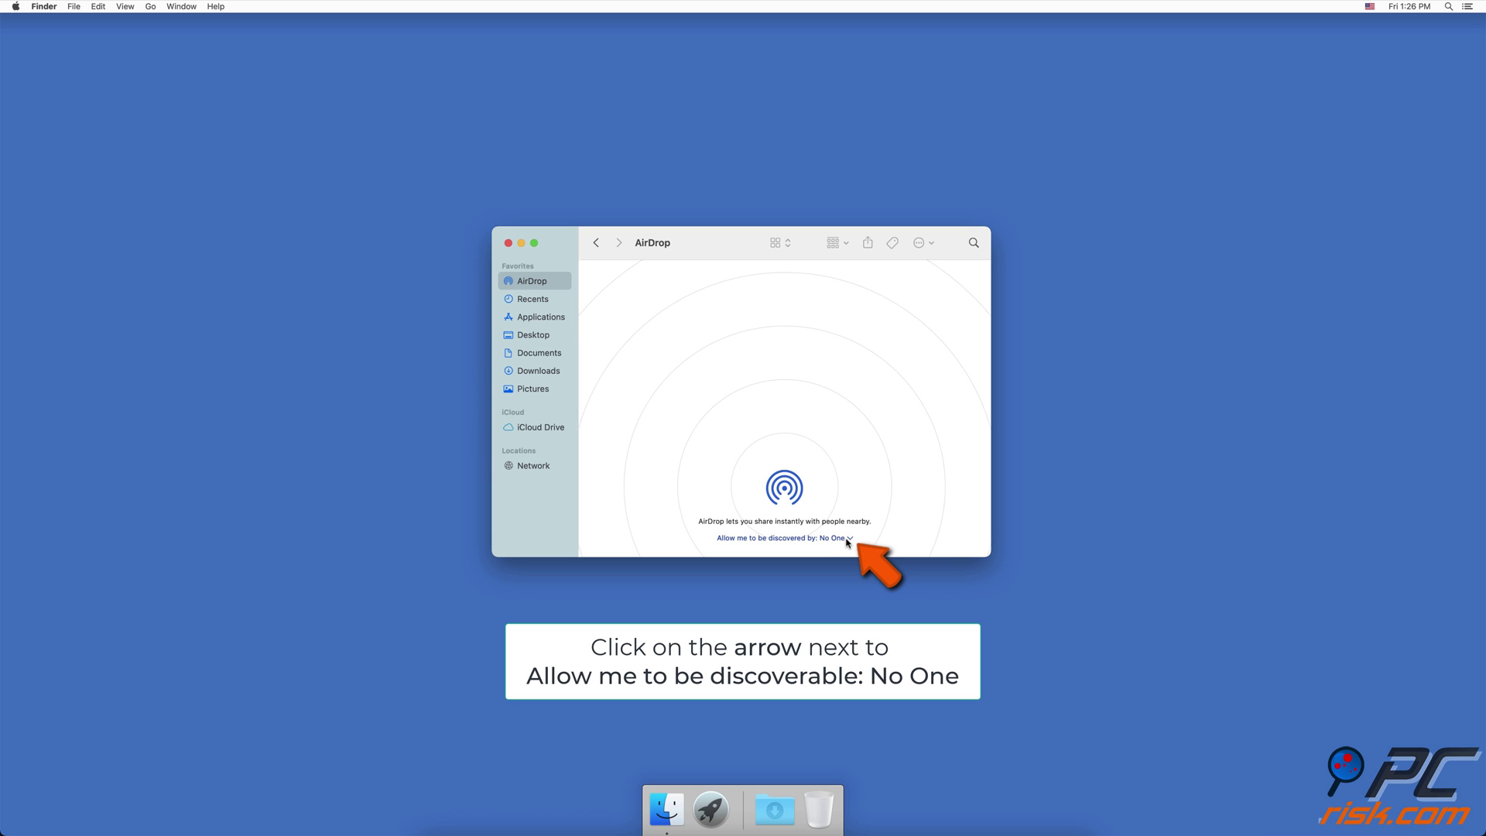
left_click(848, 541)
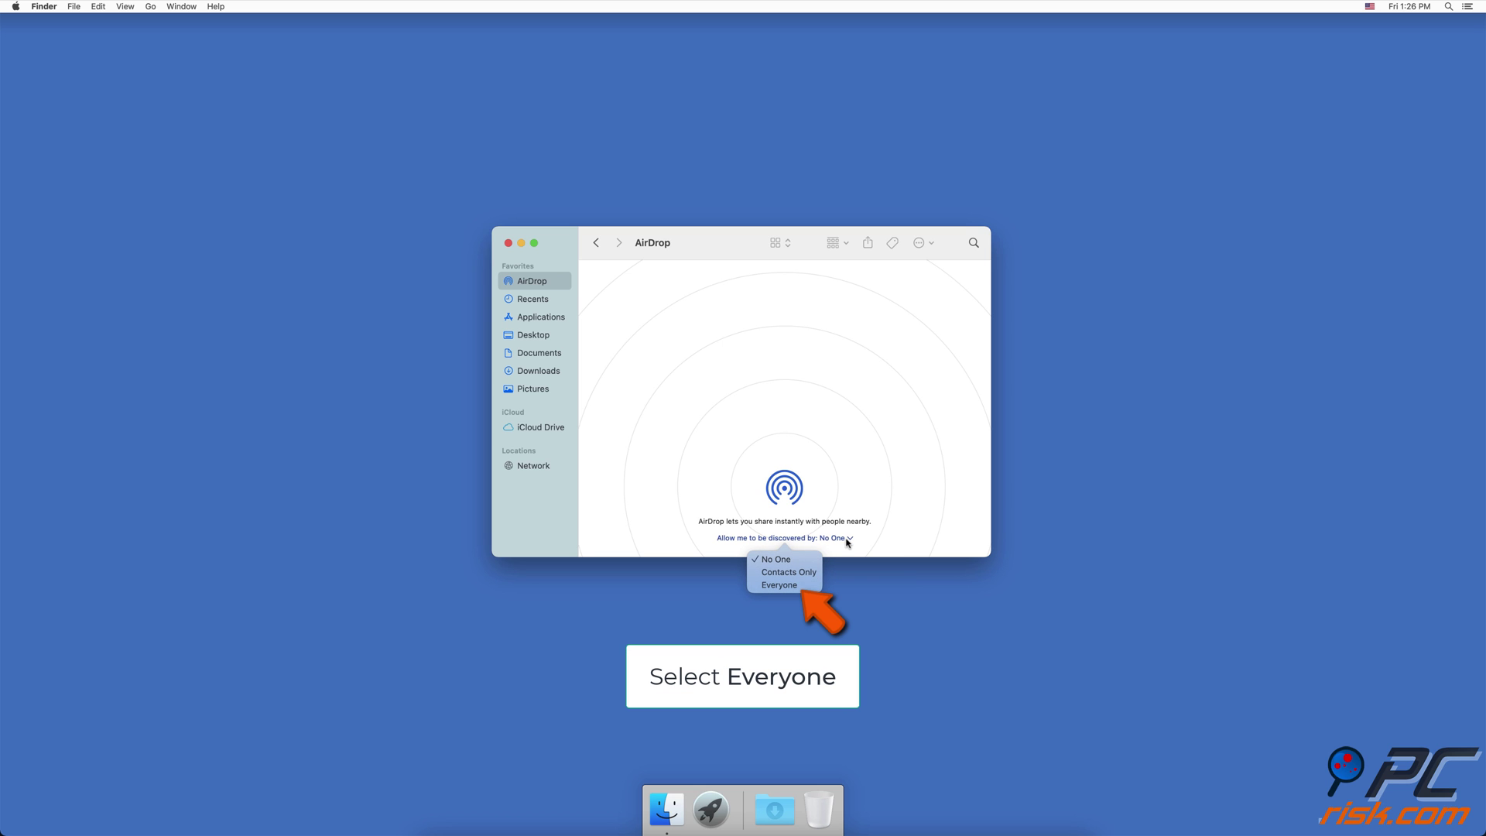
left_click(788, 586)
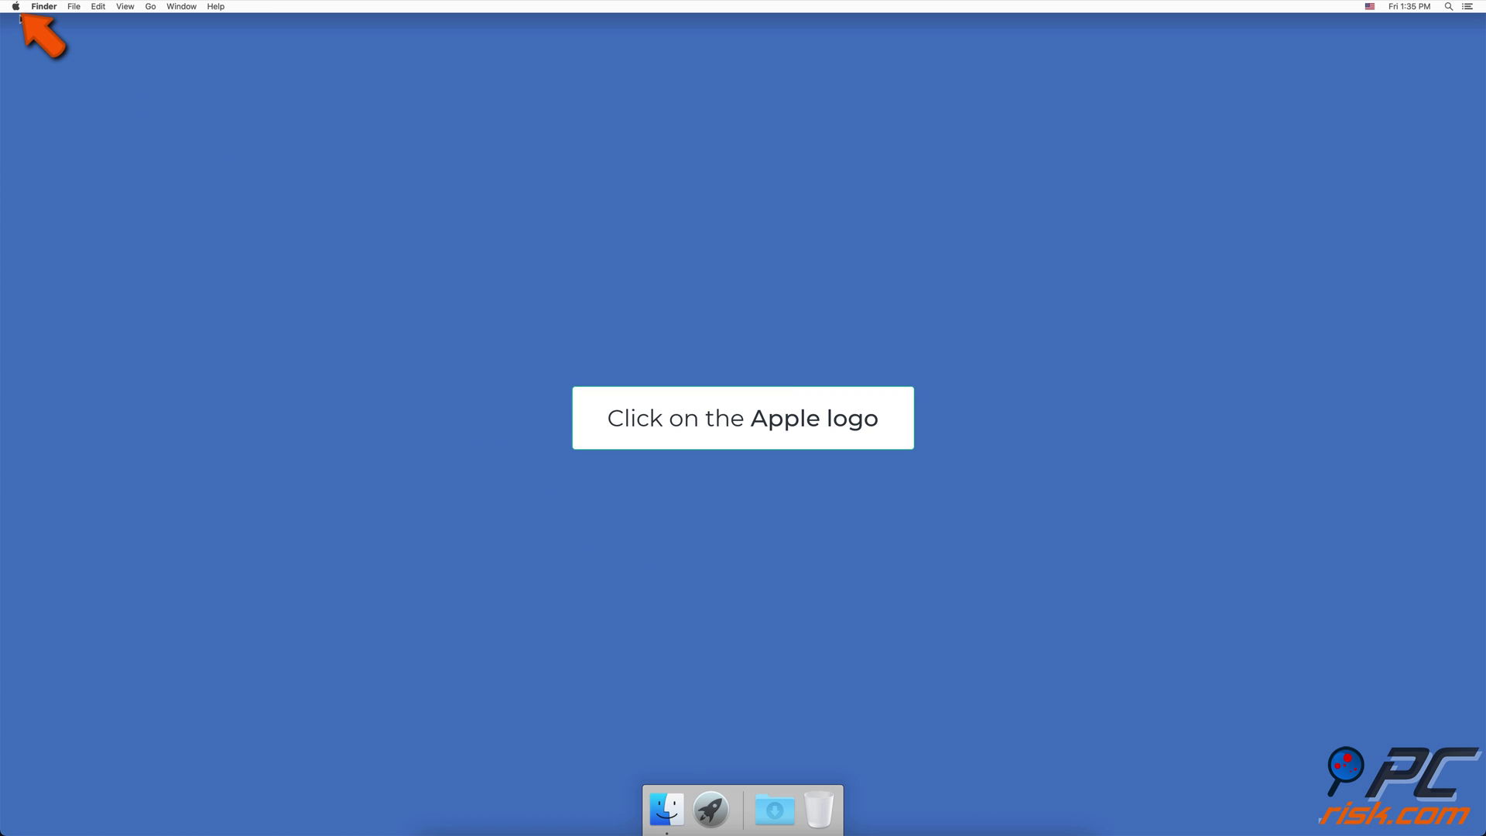
Uncheck the scheduled 'From' Do Not Disturb hours, then turn Do Not Disturb off in Notification Center
left_click(17, 7)
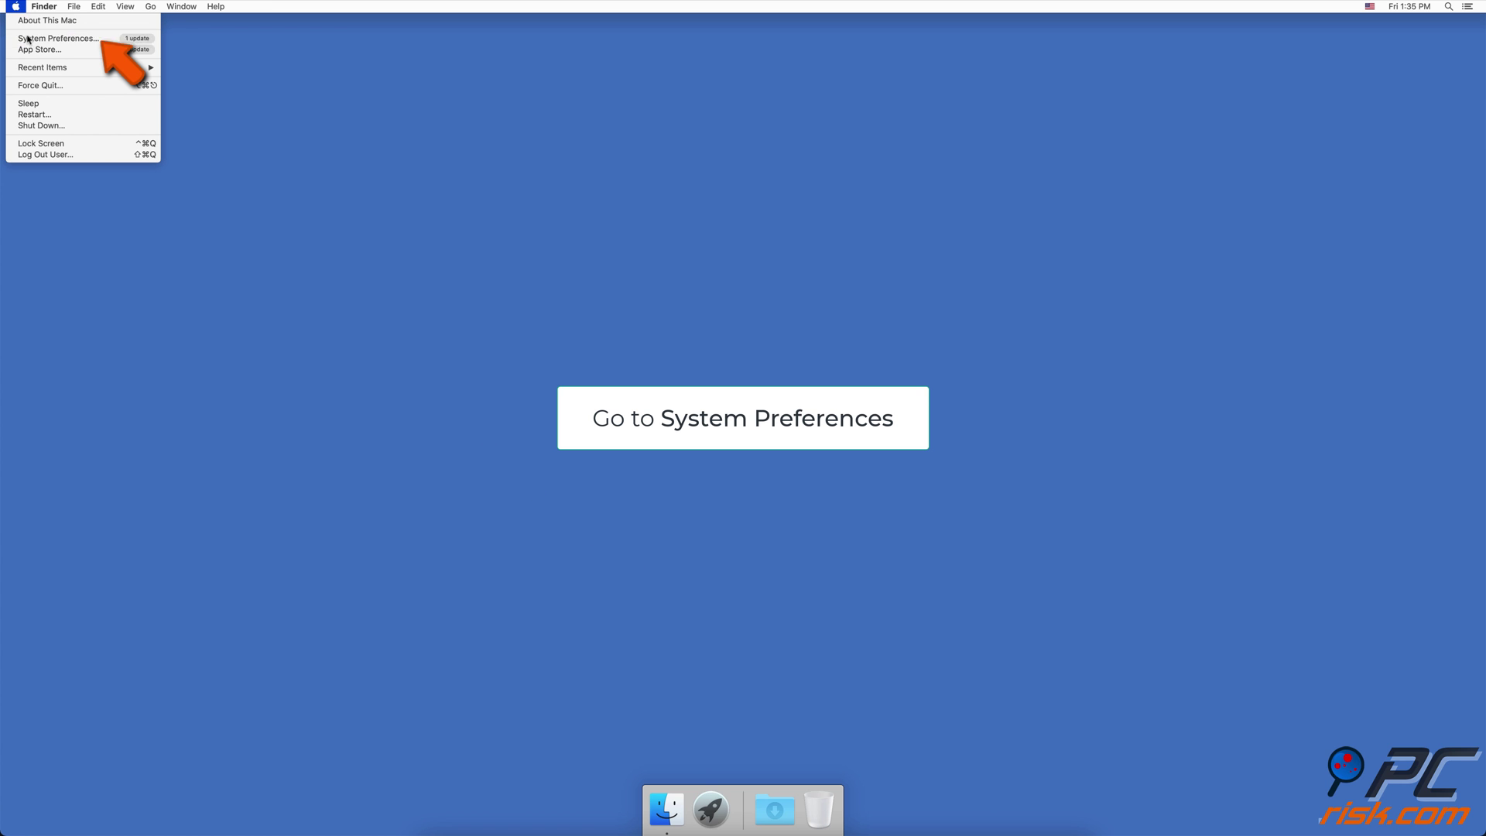
left_click(29, 39)
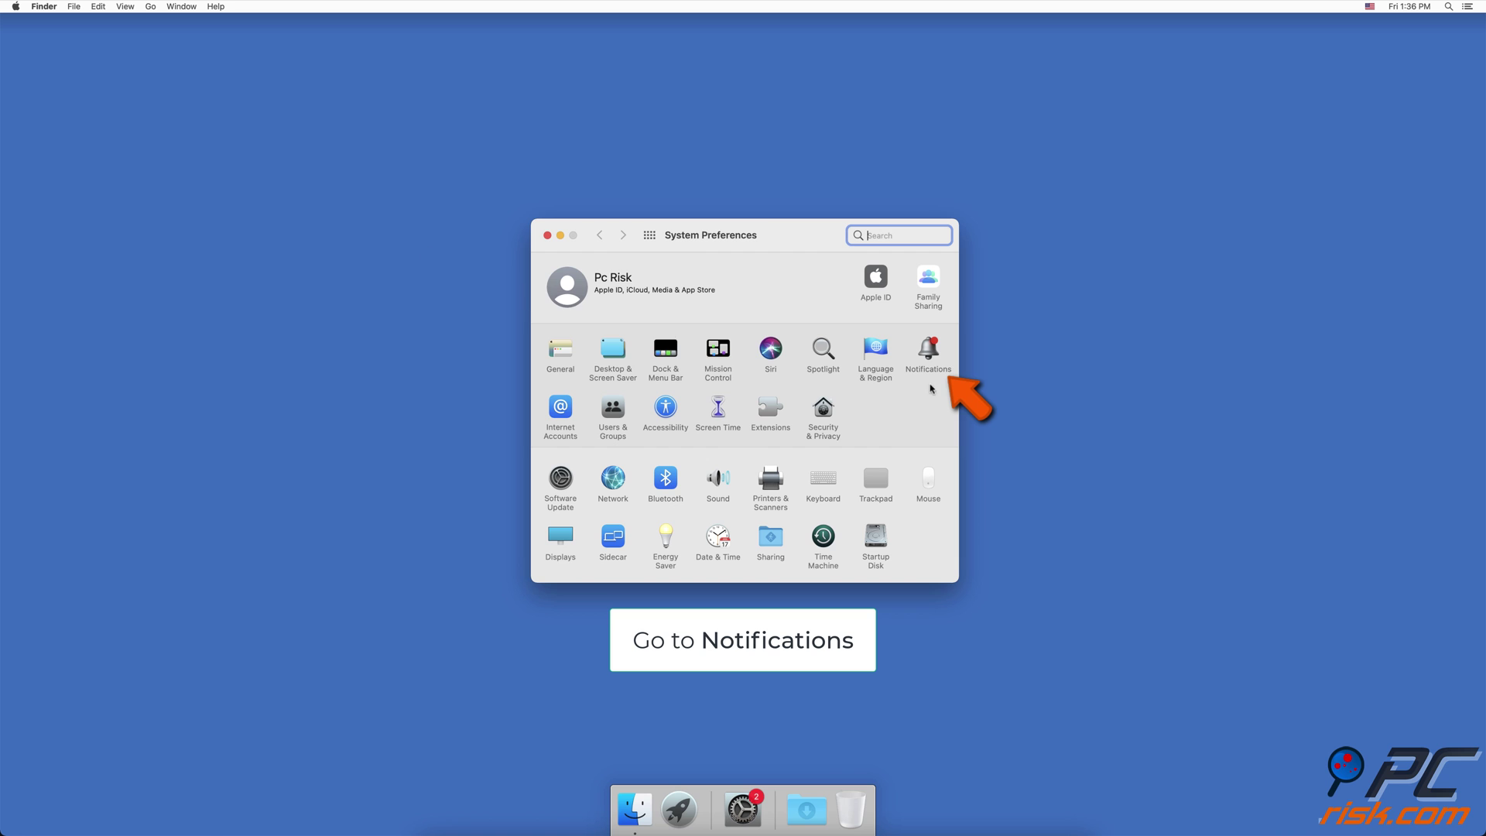
left_click(929, 351)
left_click(616, 309)
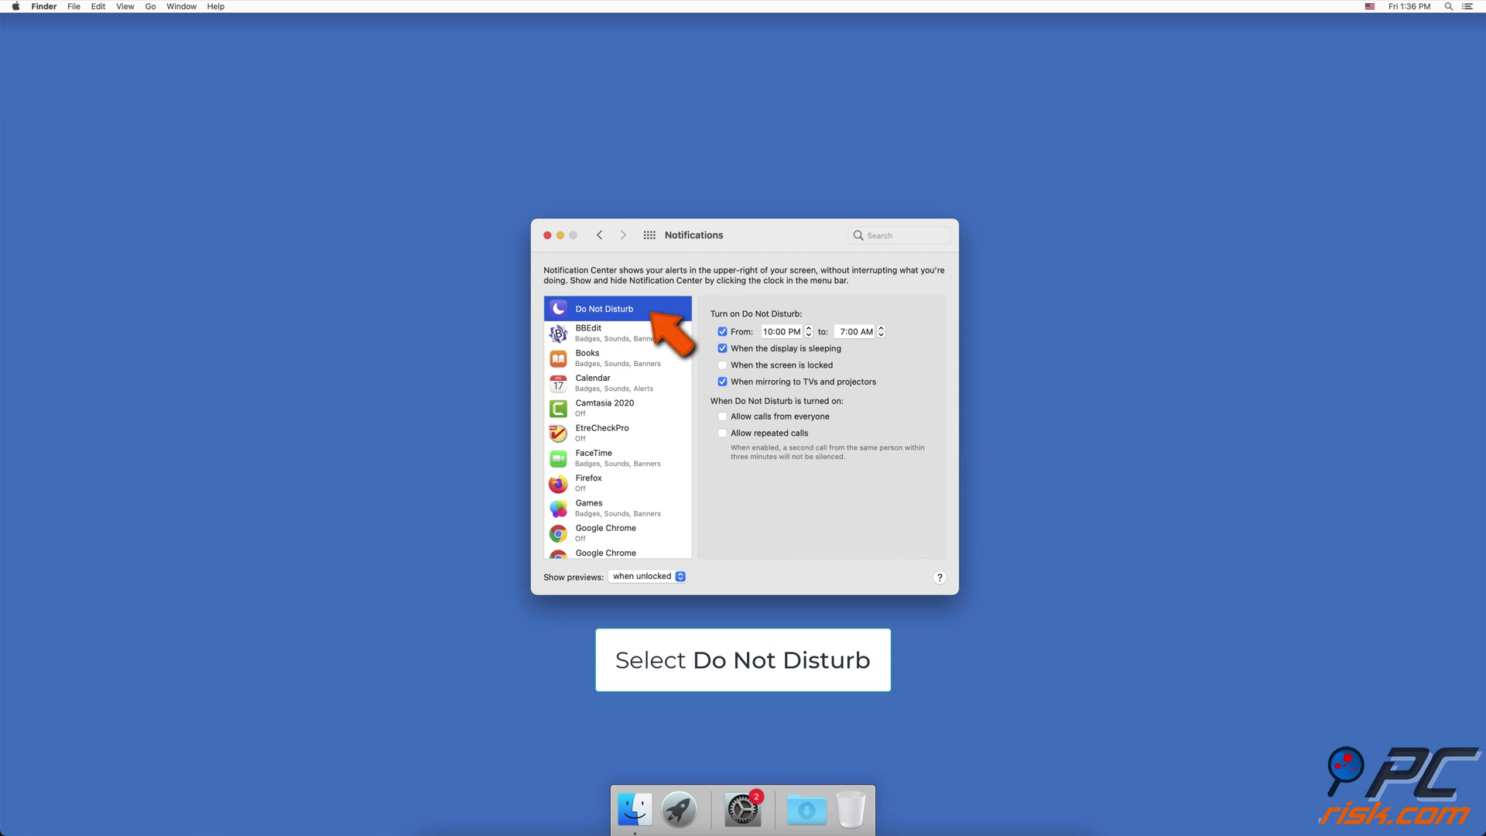
left_click(722, 332)
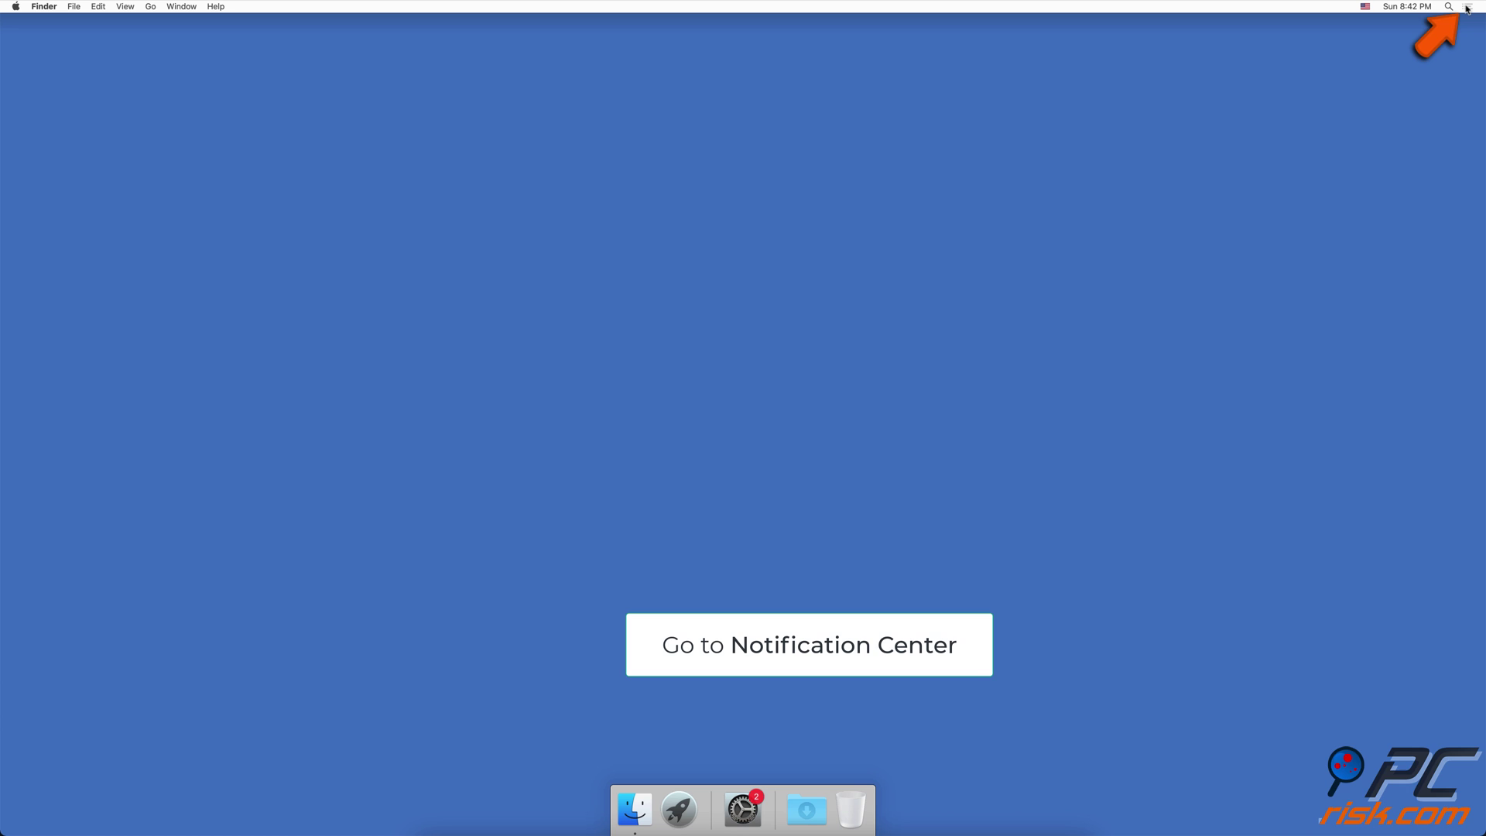
left_click(1467, 9)
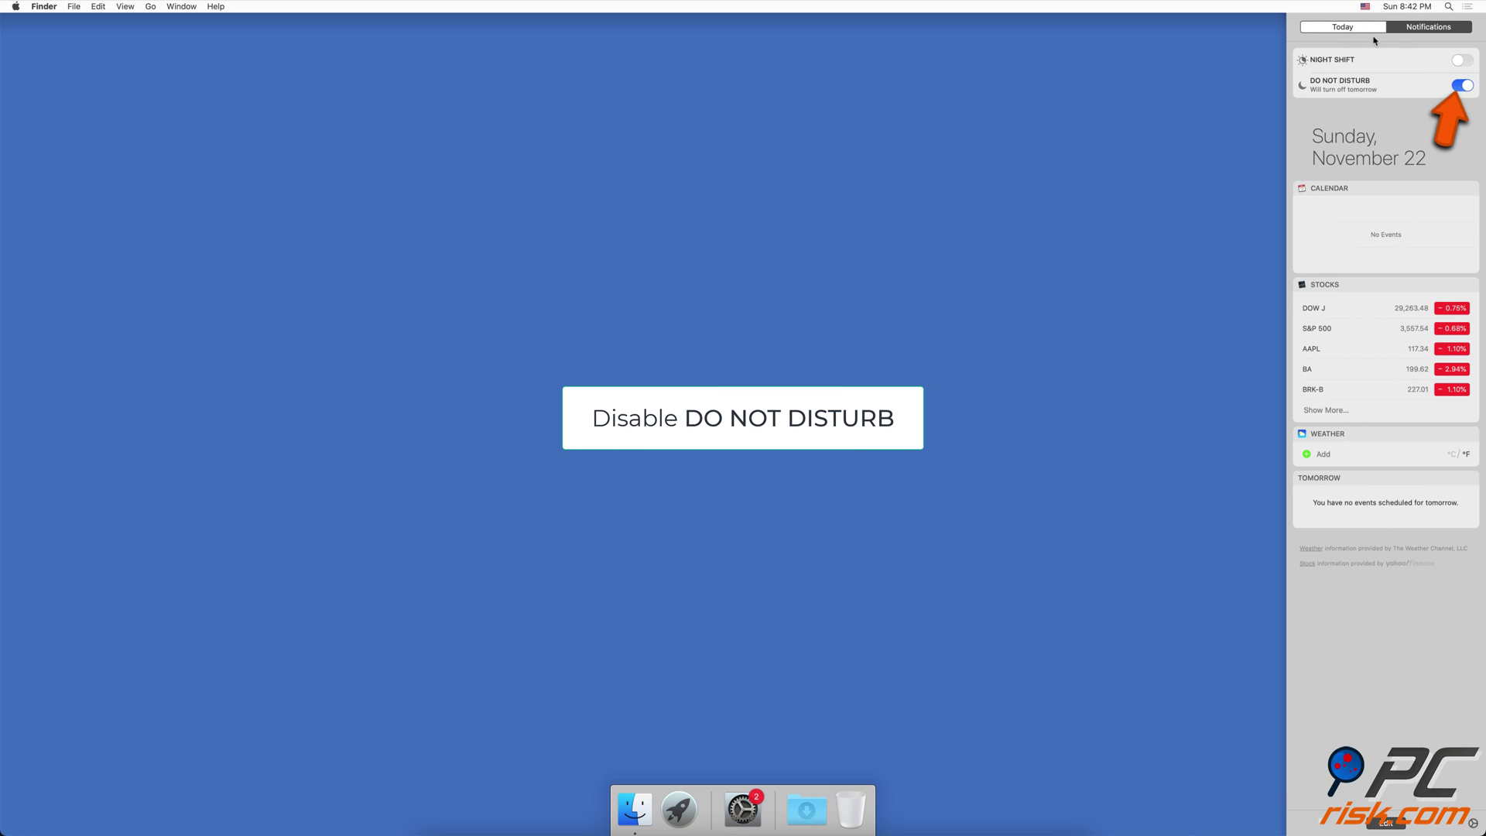
left_click(1460, 86)
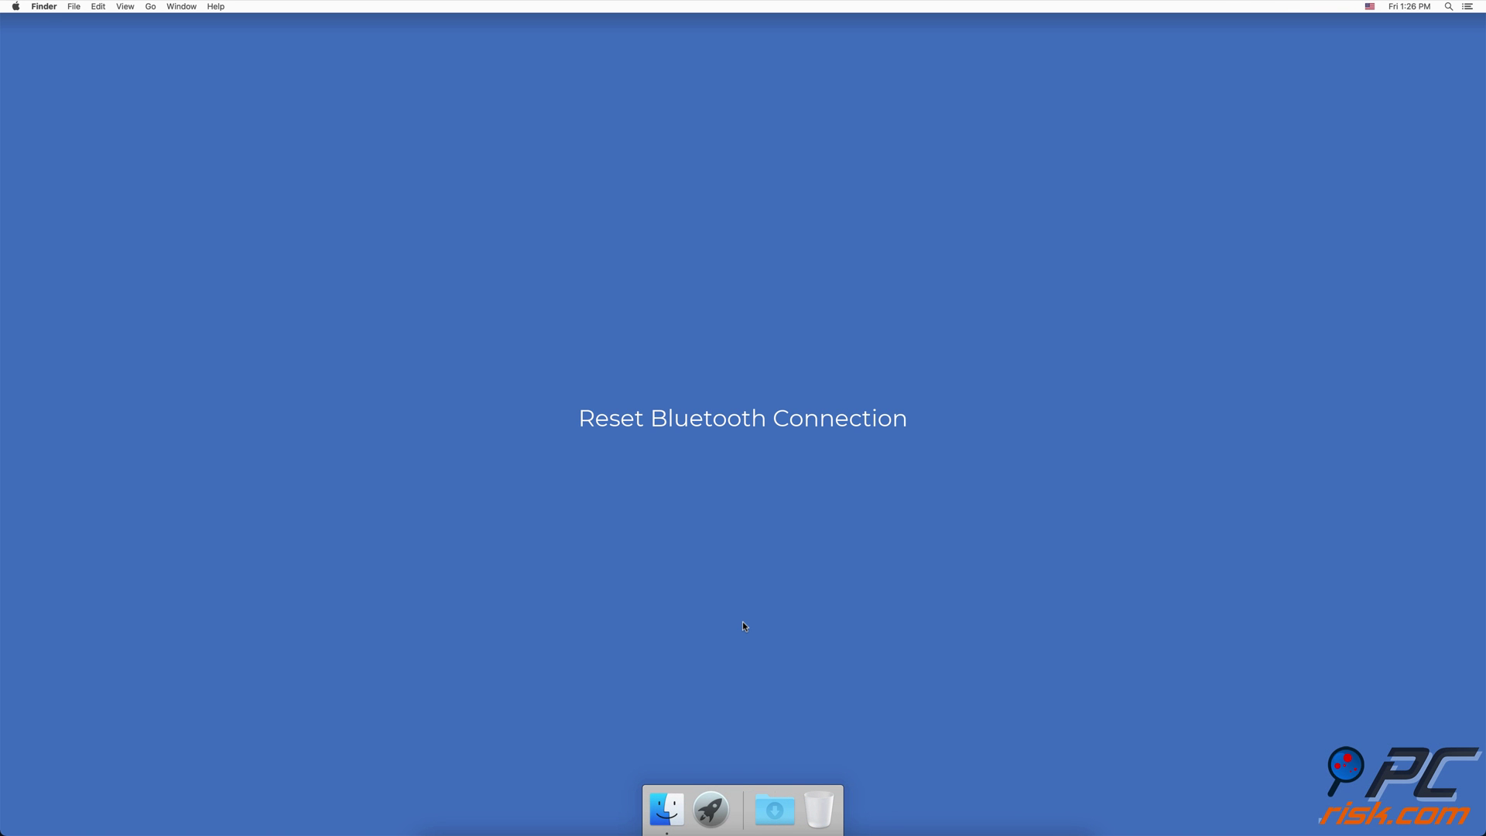
Turn Bluetooth off in System Preferences' Bluetooth pane
left_click(15, 7)
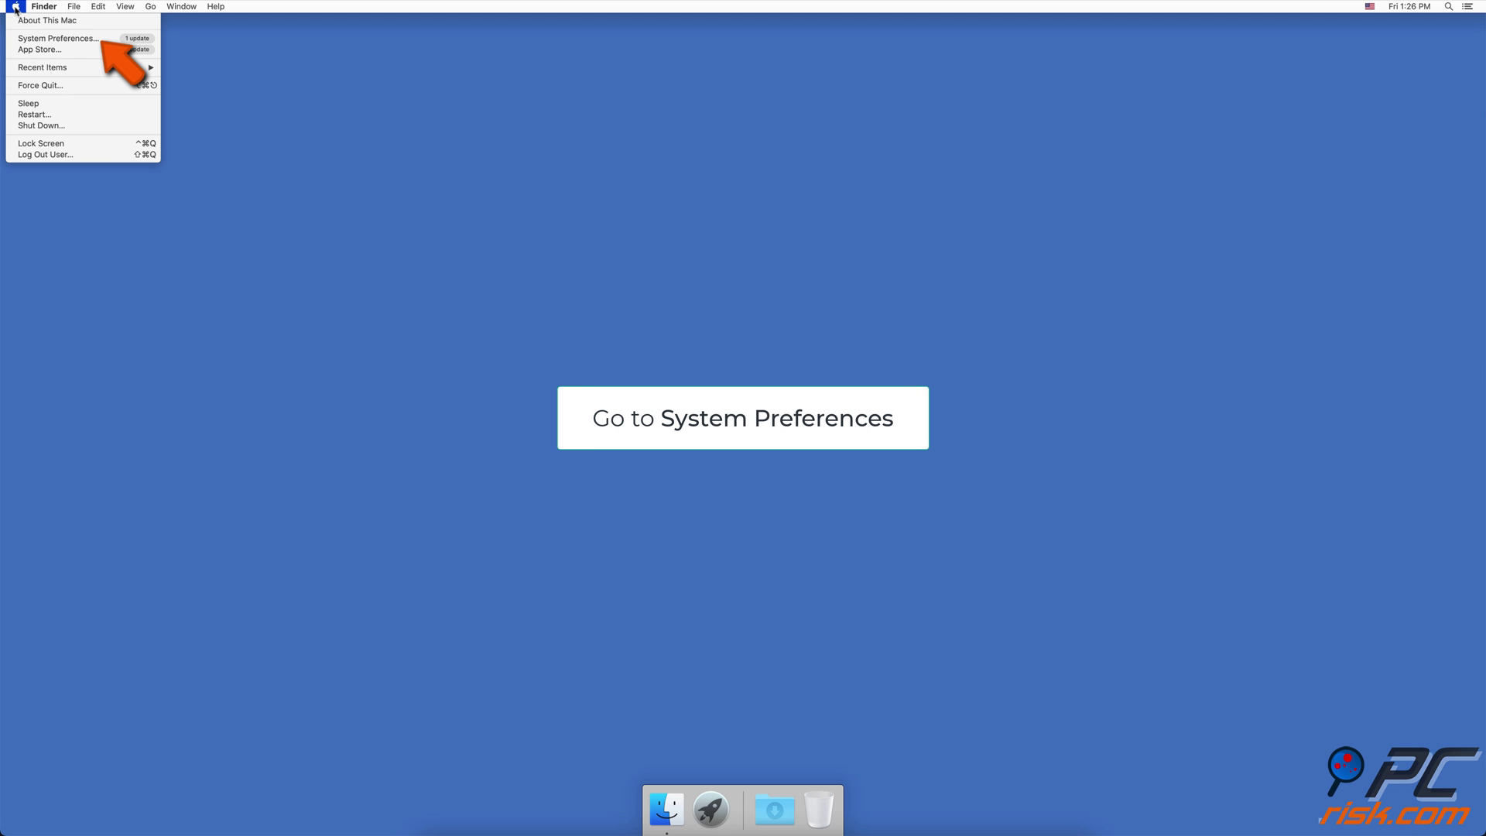
left_click(45, 39)
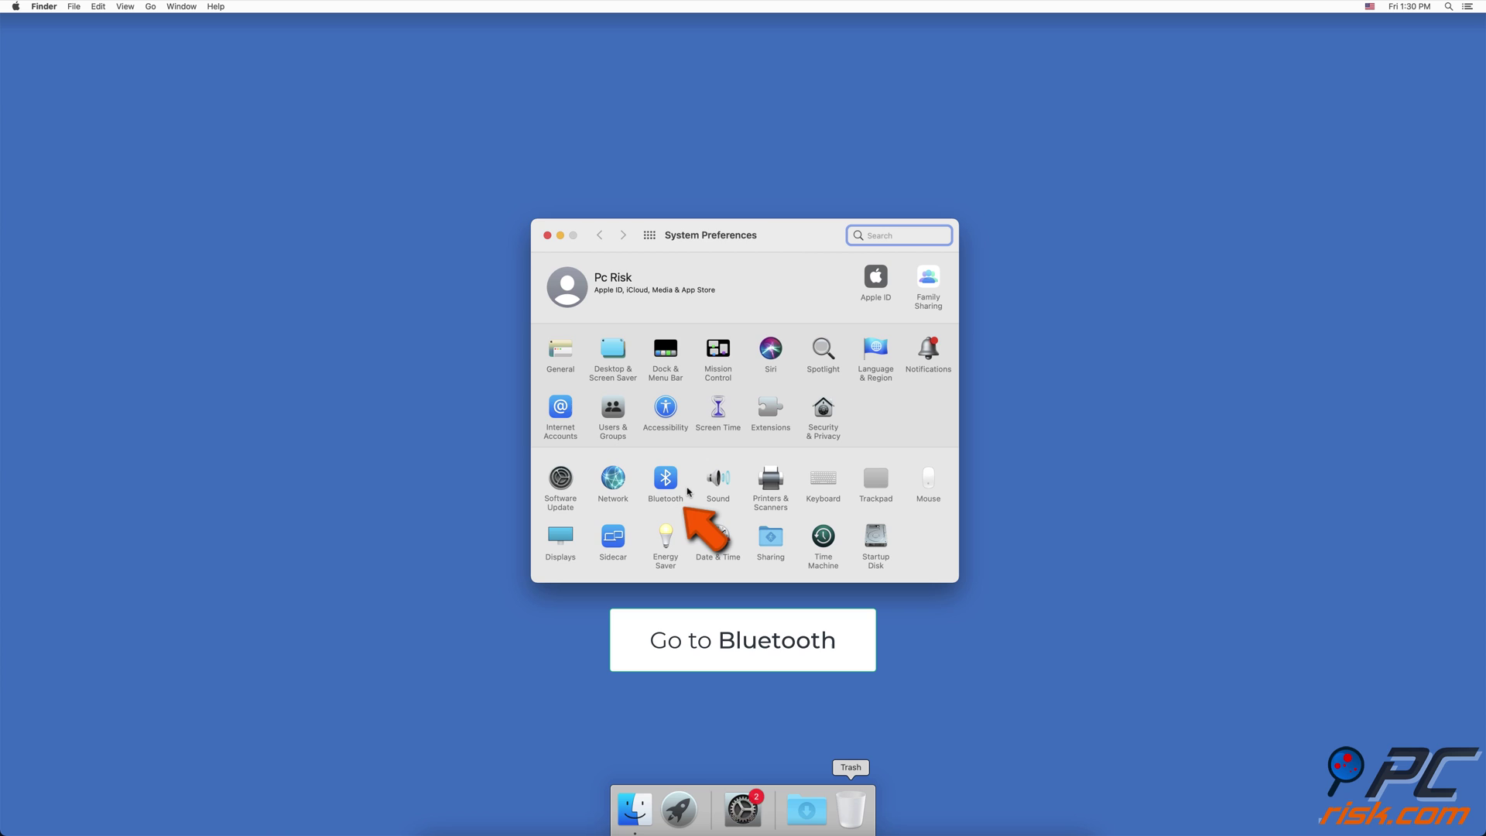
left_click(674, 486)
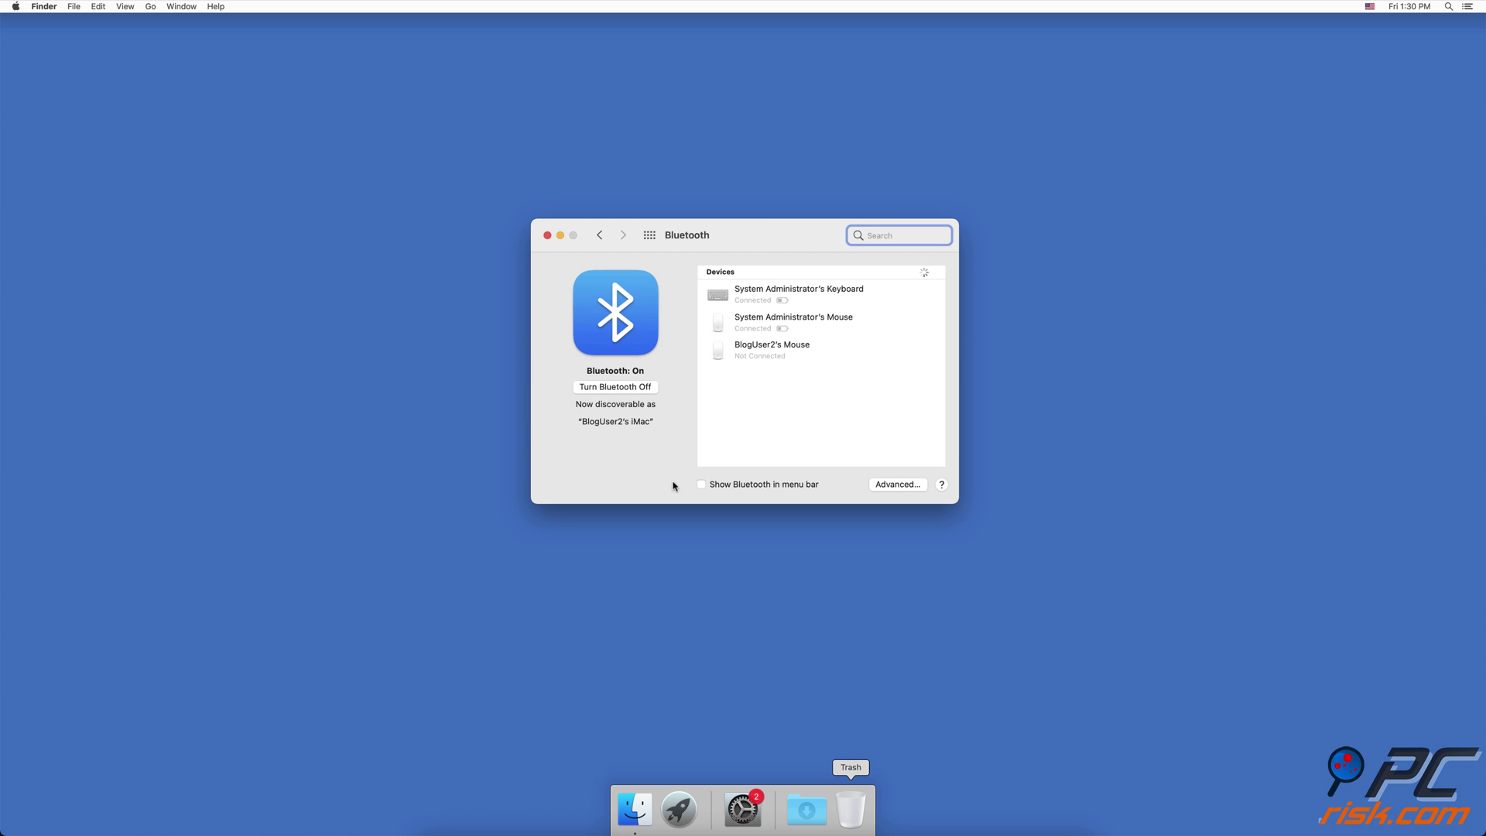
left_click(640, 388)
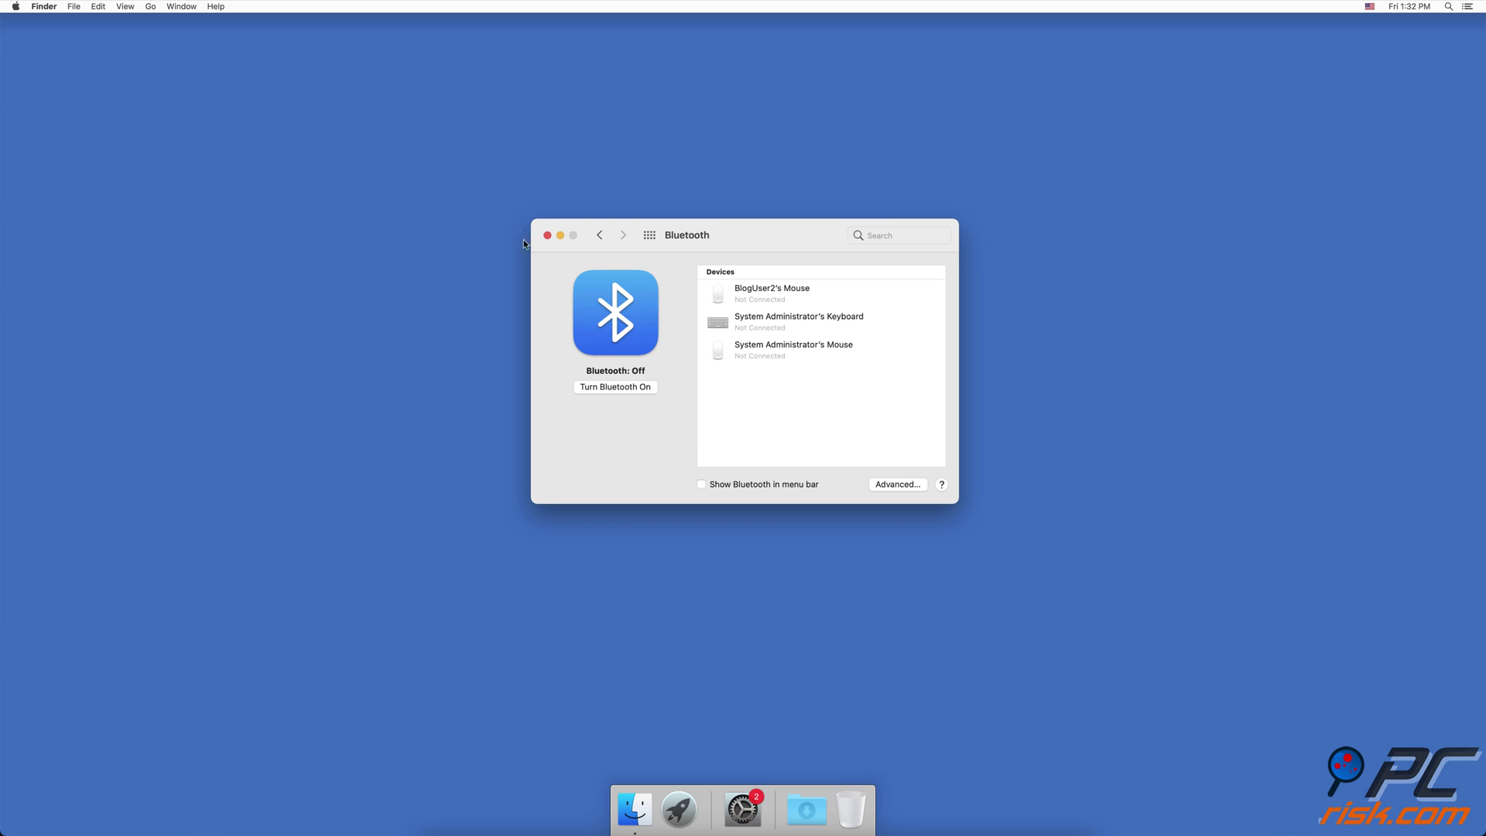
Close the Bluetooth pane and go to the /Library/Preferences/ folder
left_click(547, 236)
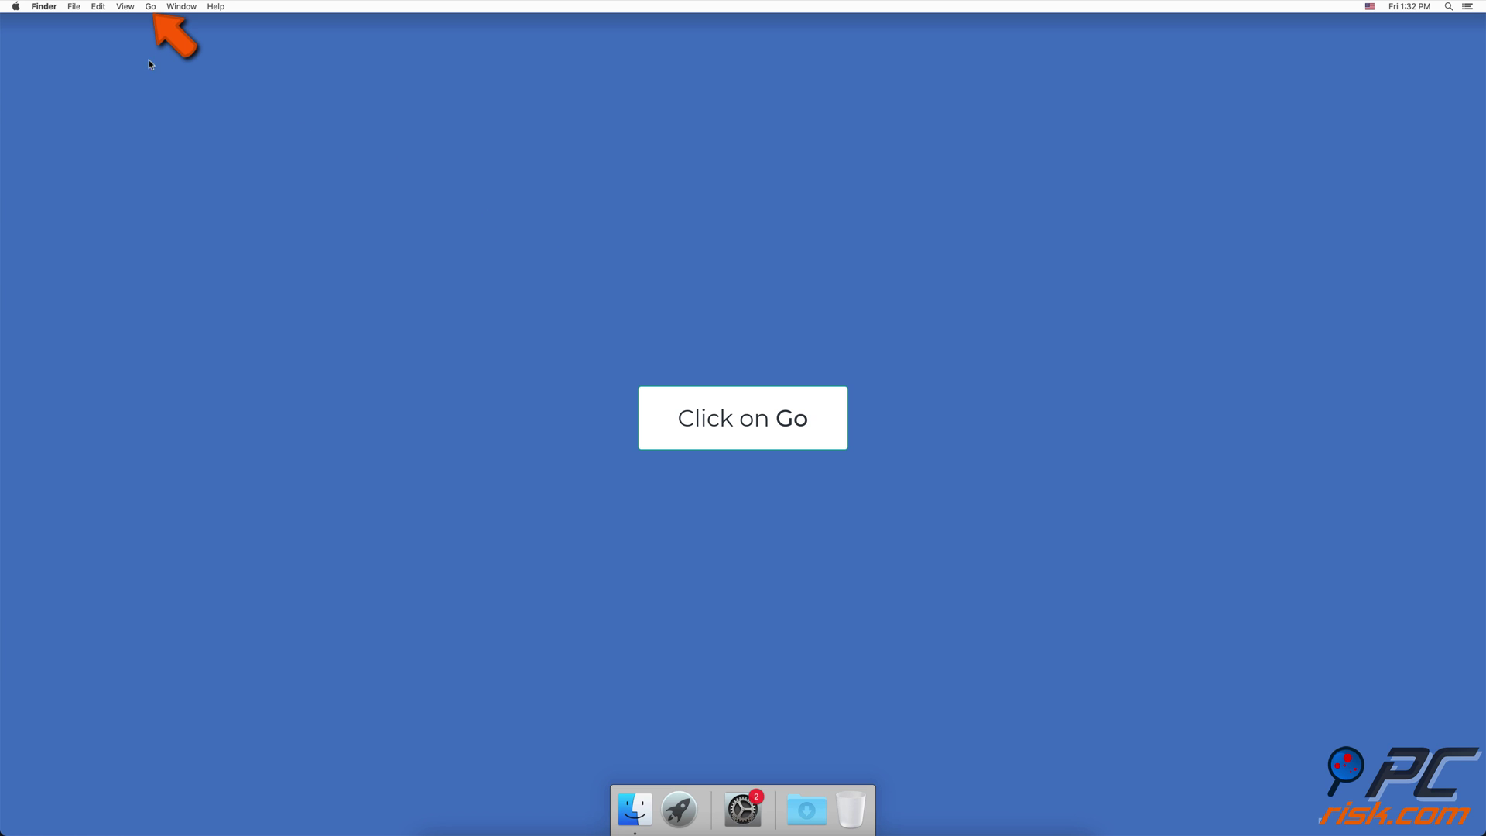
left_click(150, 7)
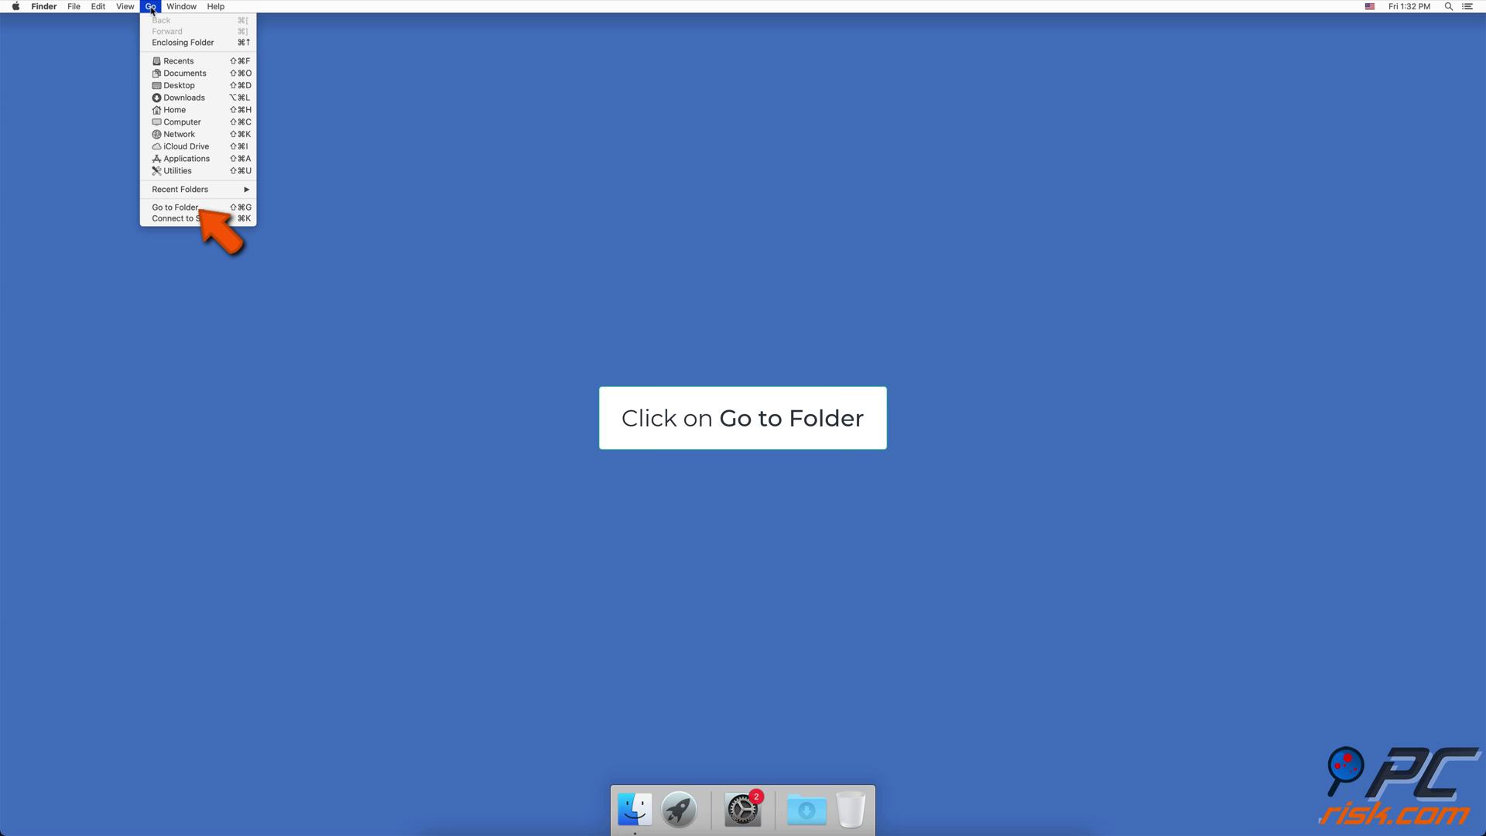
left_click(175, 207)
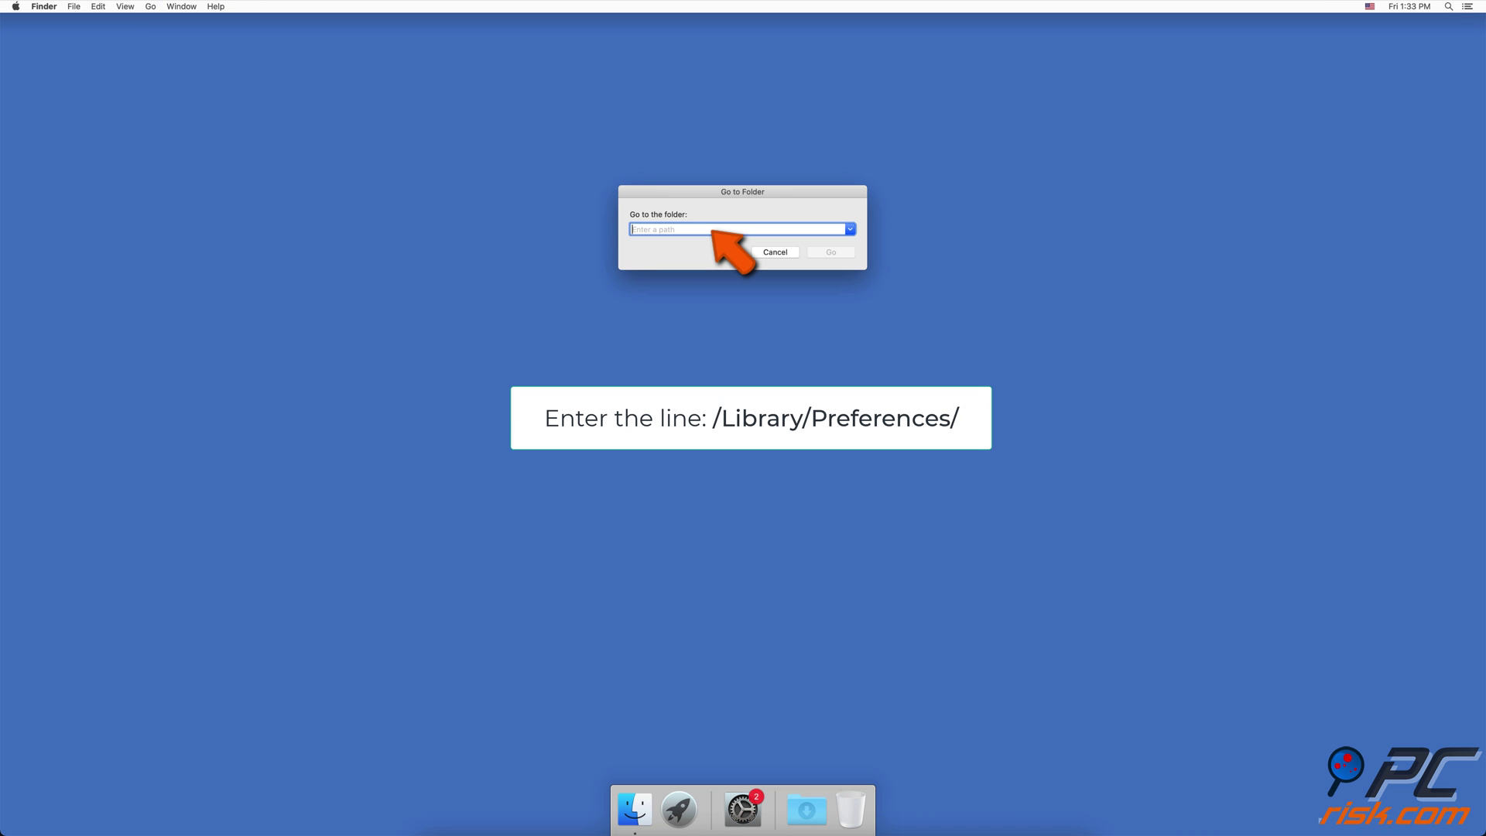
type("/Library/Preferences/")
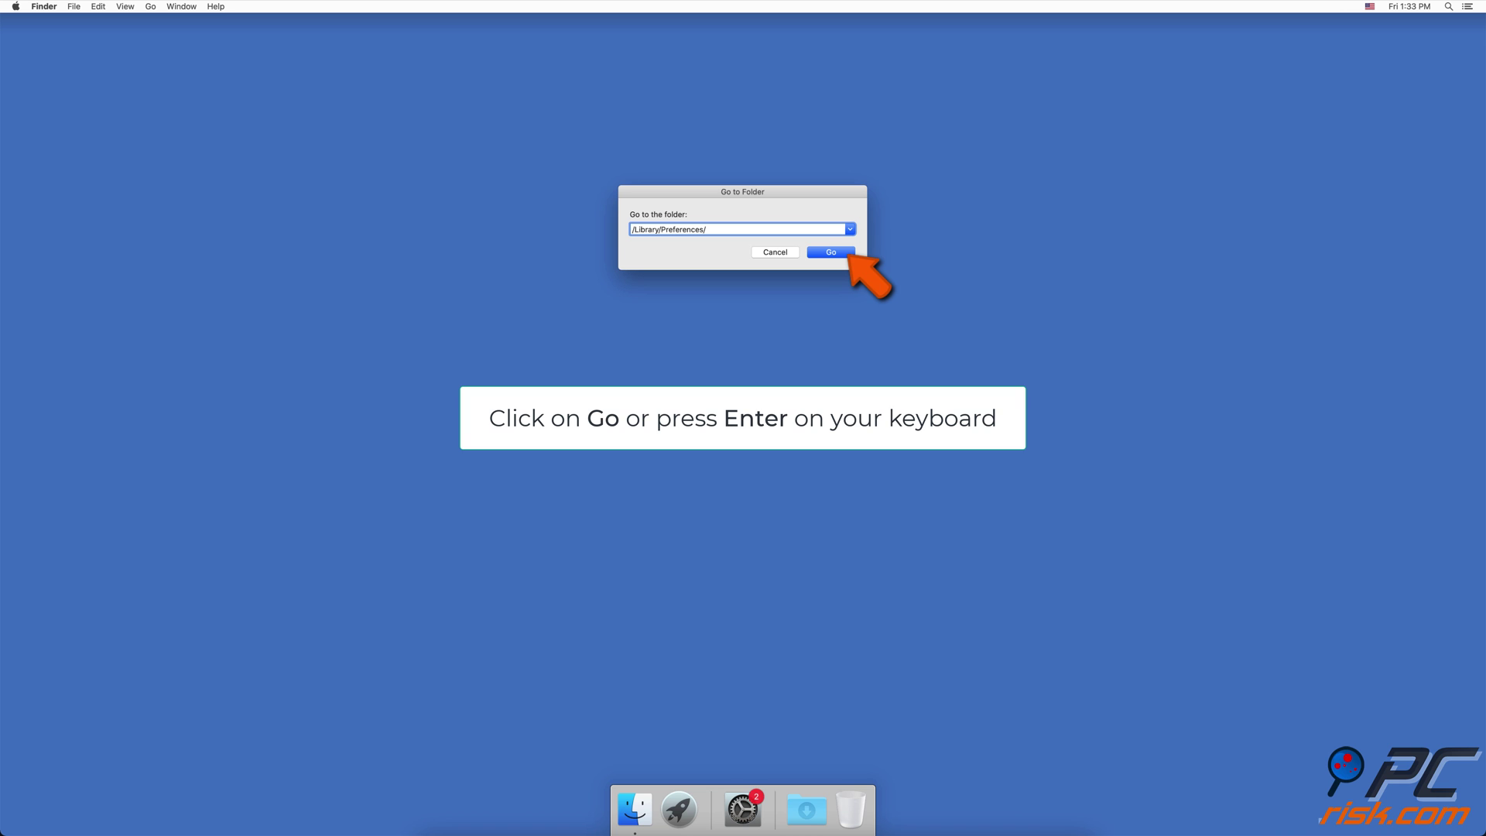
key("Return")
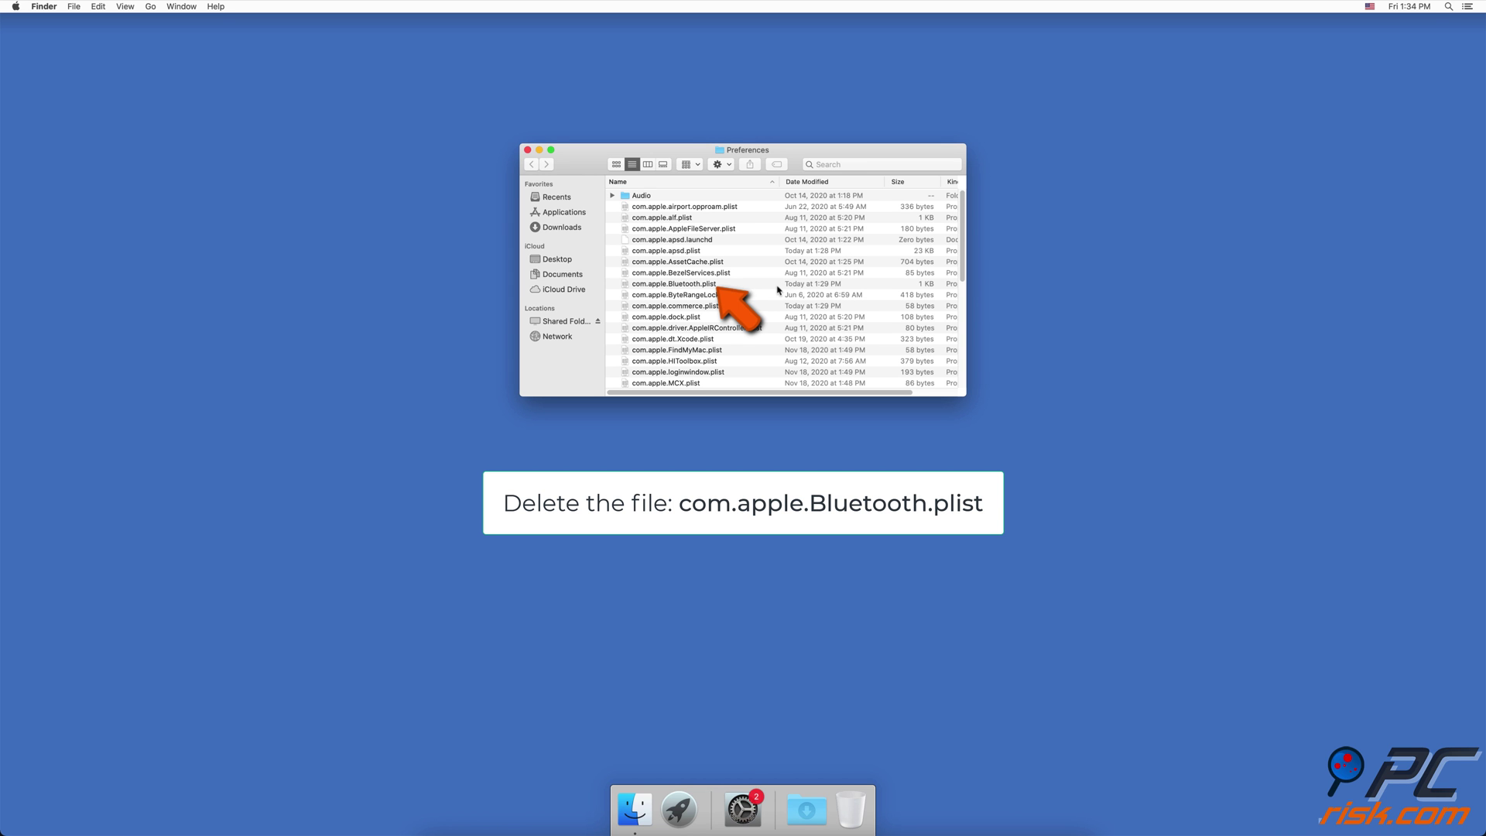
Move com.apple.Bluetooth.plist to the Trash, confirming with the admin password
left_click(729, 288)
right_click(727, 288)
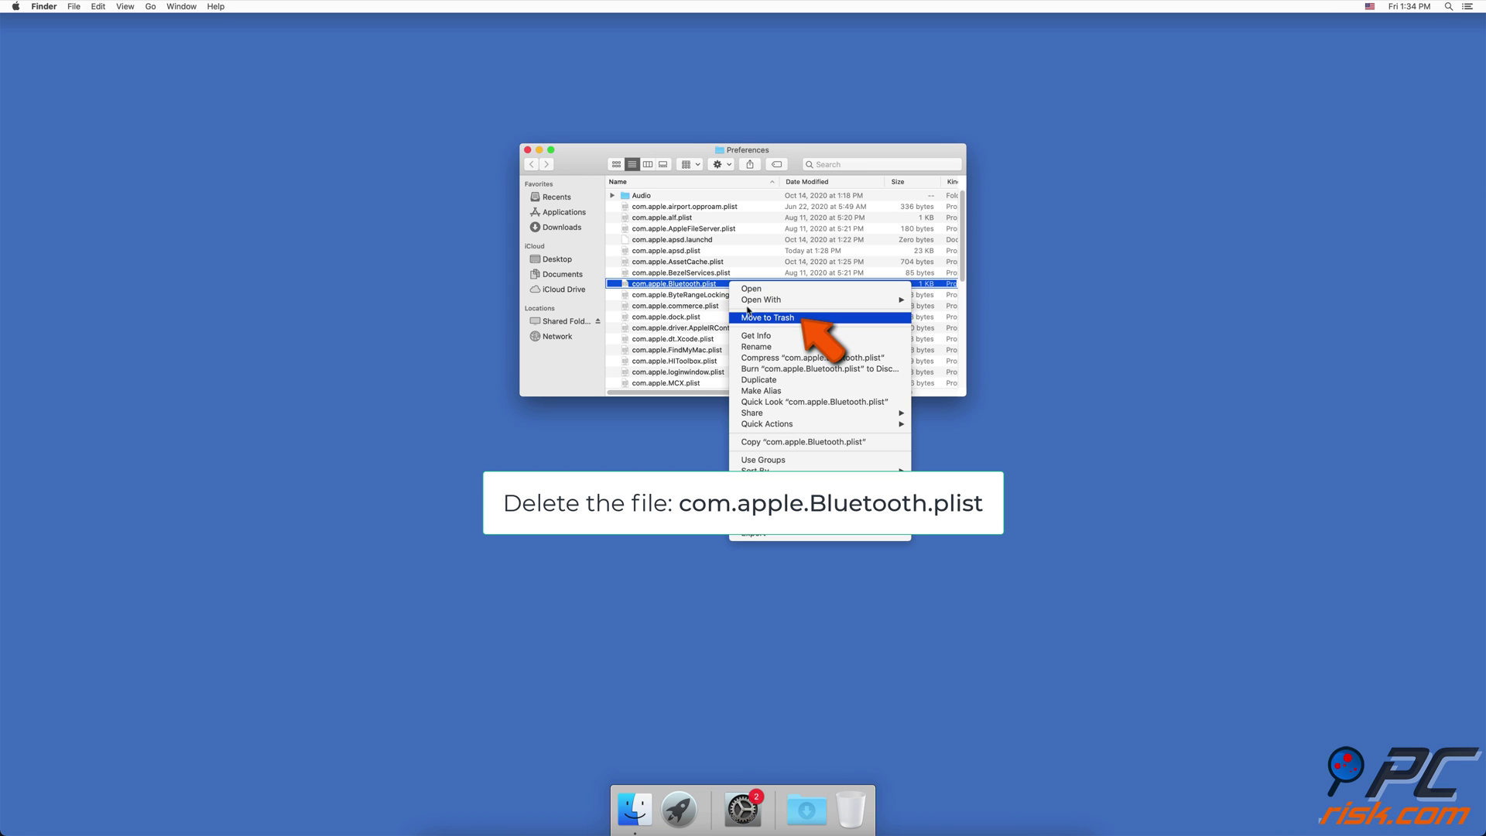
left_click(756, 322)
key("Return")
Empty the Trash from the Dock and confirm
right_click(852, 810)
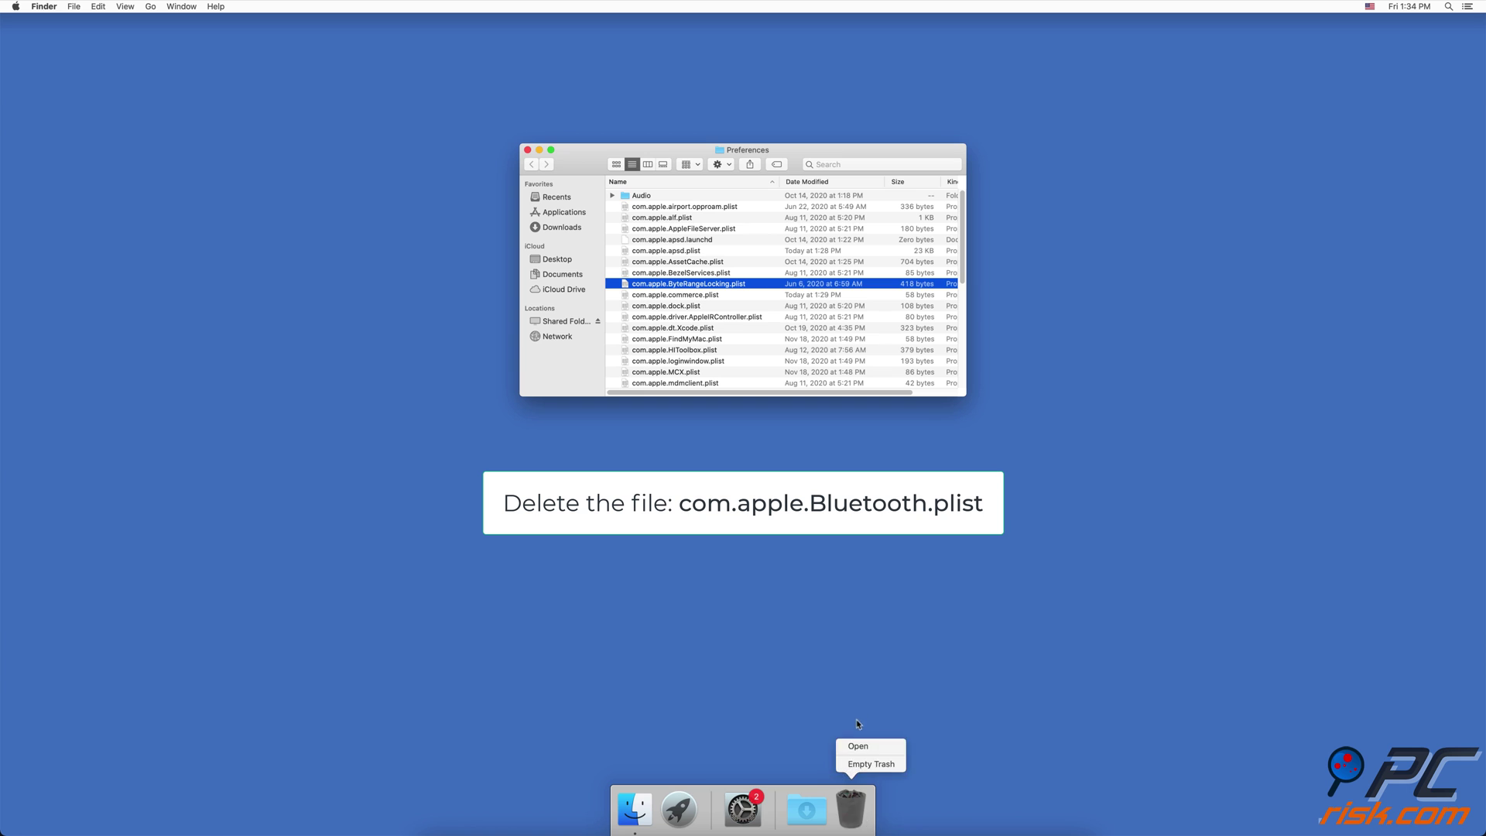
left_click(871, 767)
key("Return")
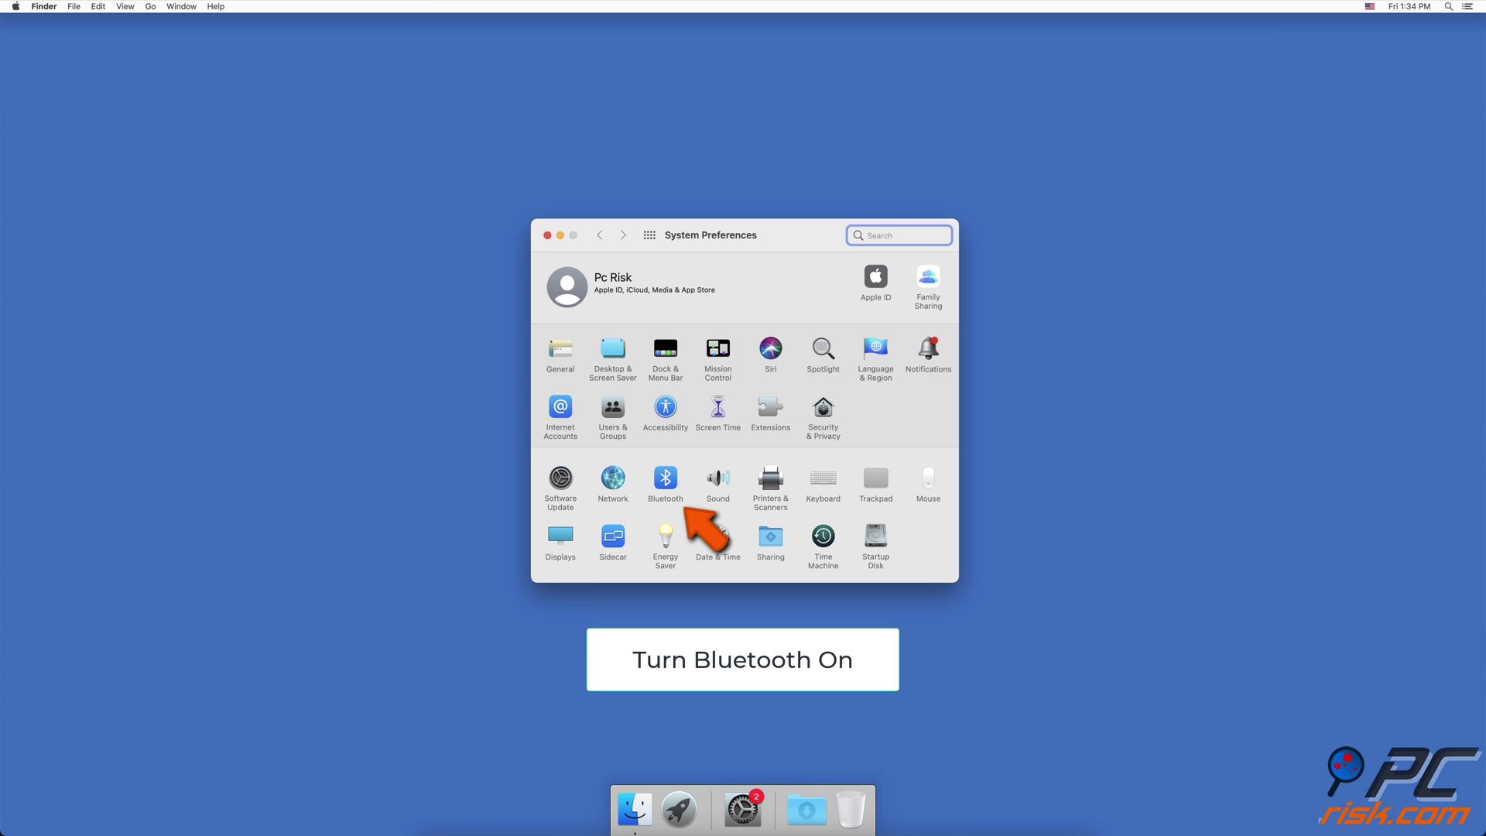
Turn Bluetooth back on in System Preferences' Bluetooth pane
left_click(665, 484)
left_click(626, 390)
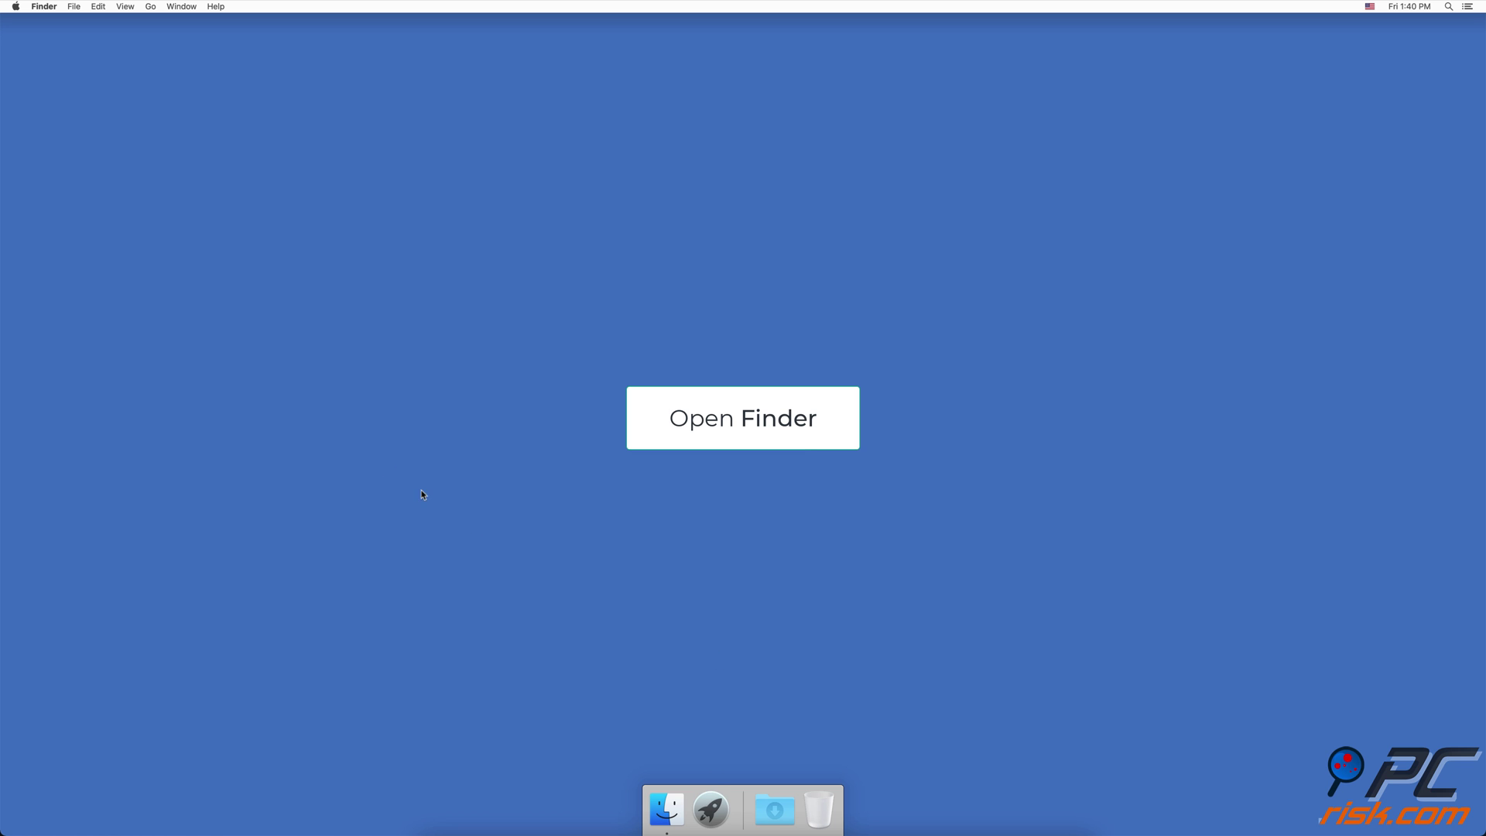
left_click(668, 814)
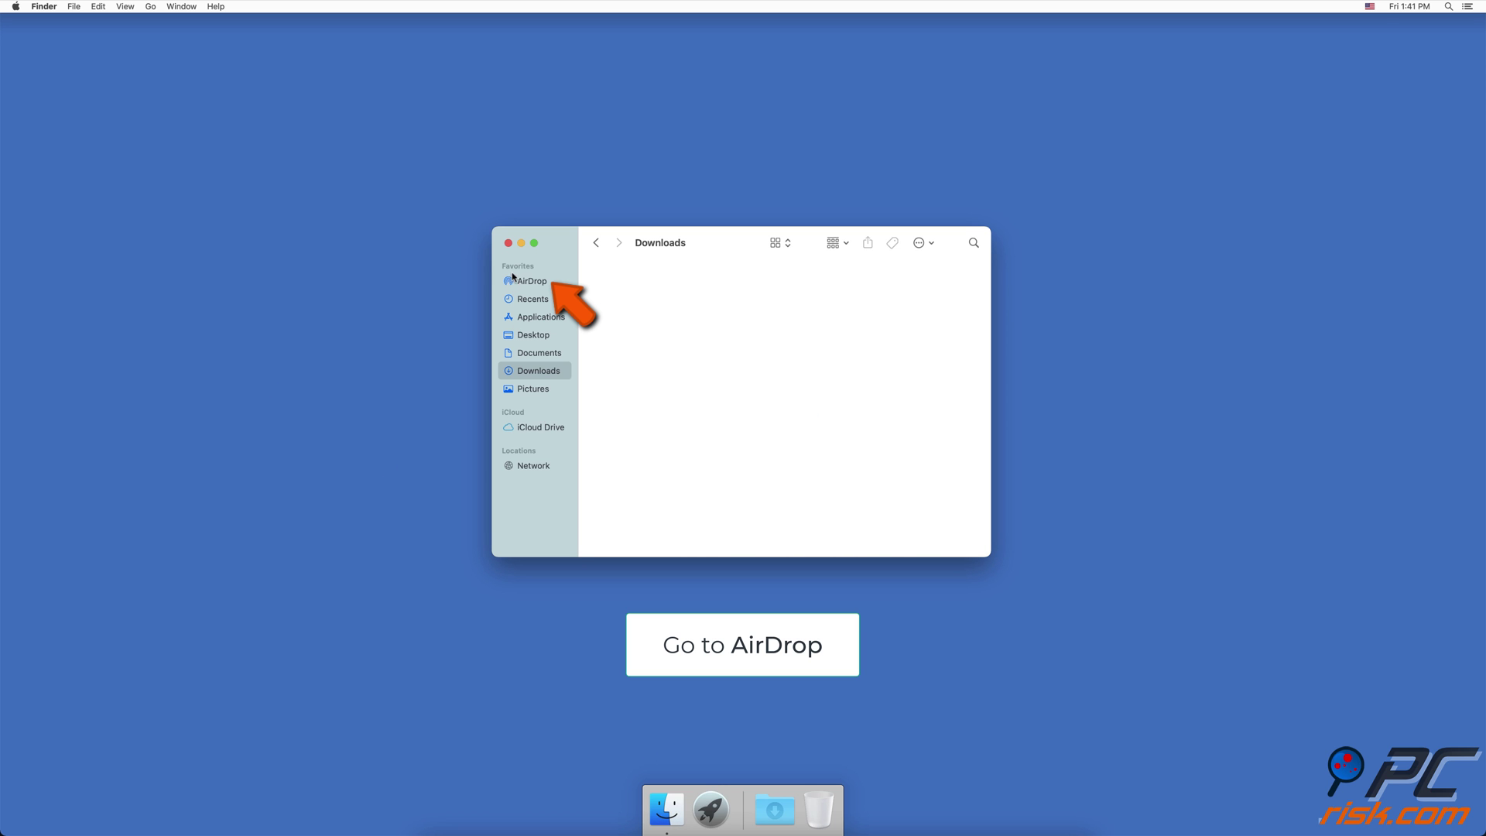
Show Finder's AirDrop view to check this Mac's discoverability
left_click(526, 282)
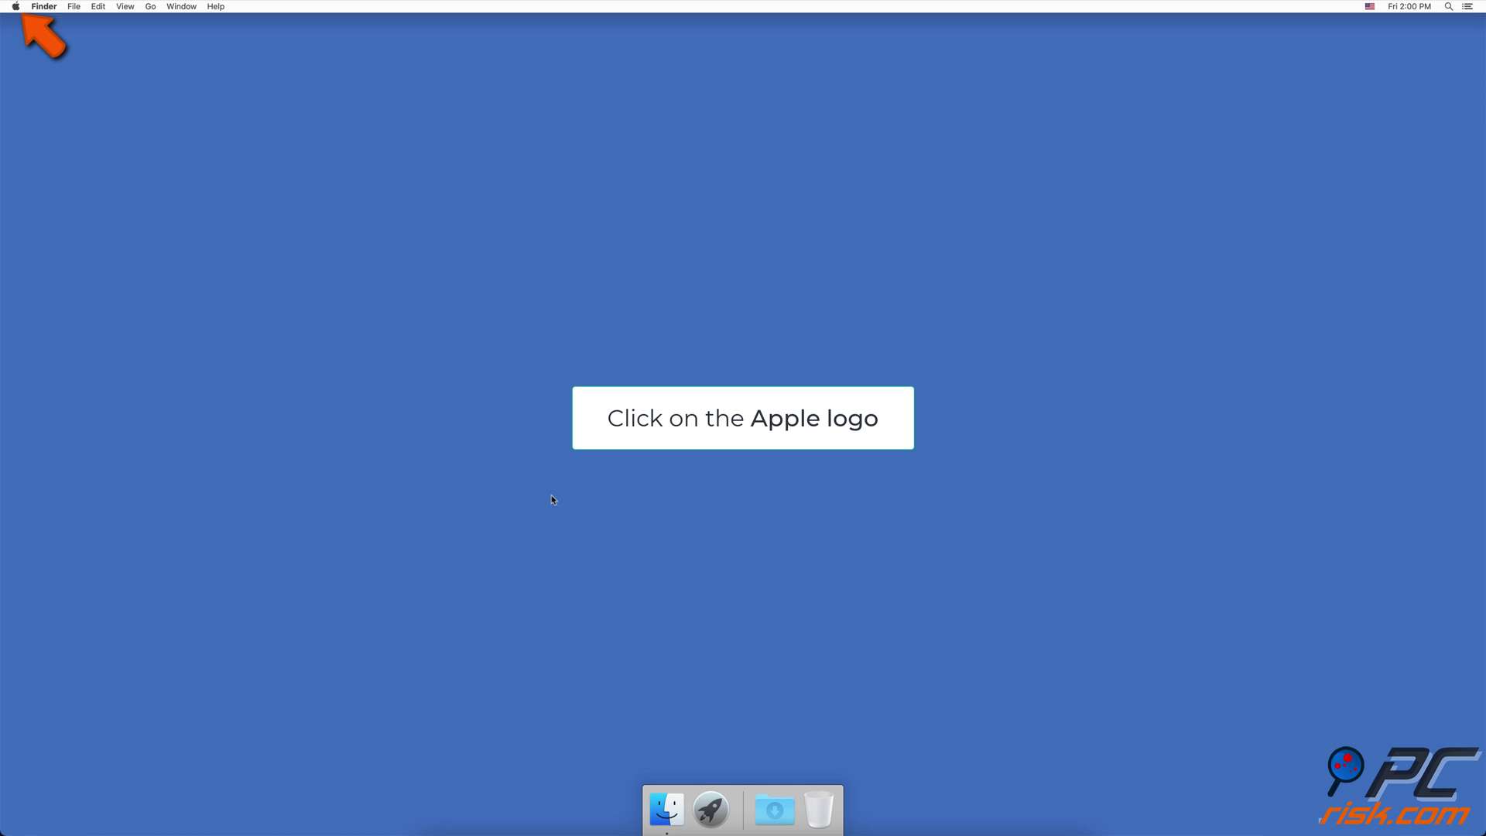
Tick the File Sharing checkbox in System Preferences' Sharing pane
left_click(23, 10)
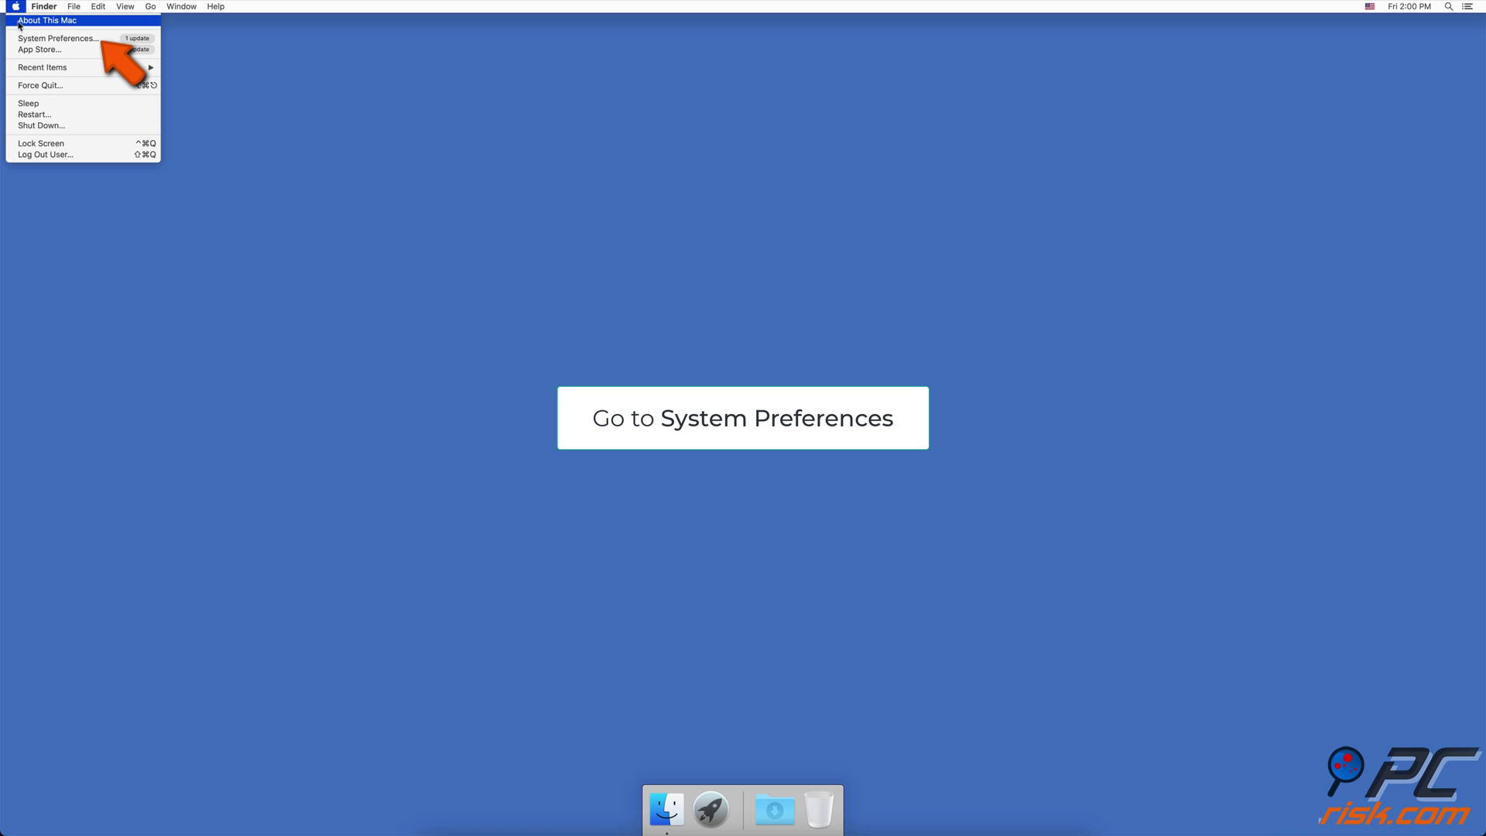
left_click(20, 36)
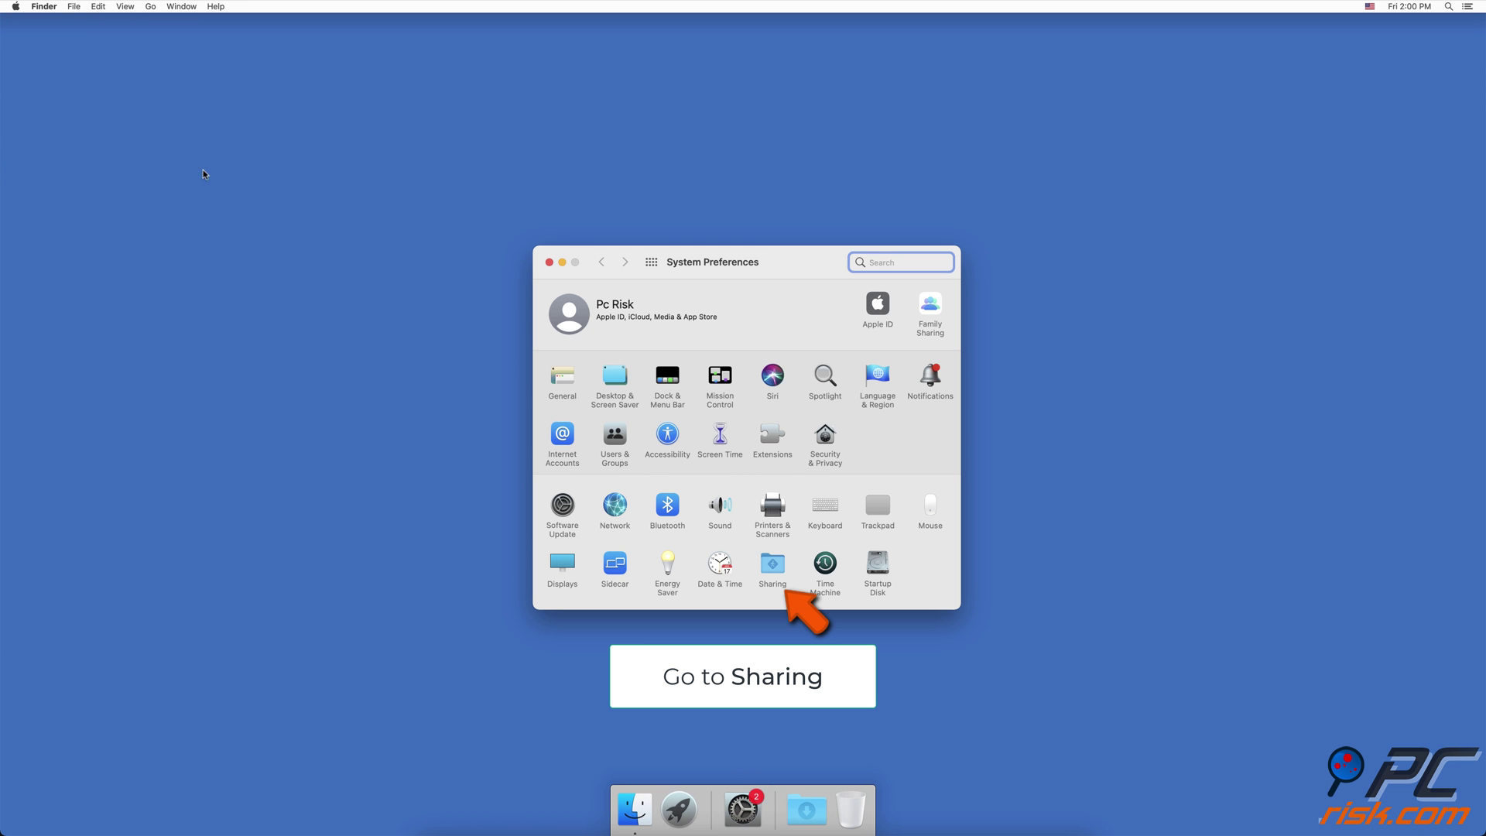
left_click(770, 572)
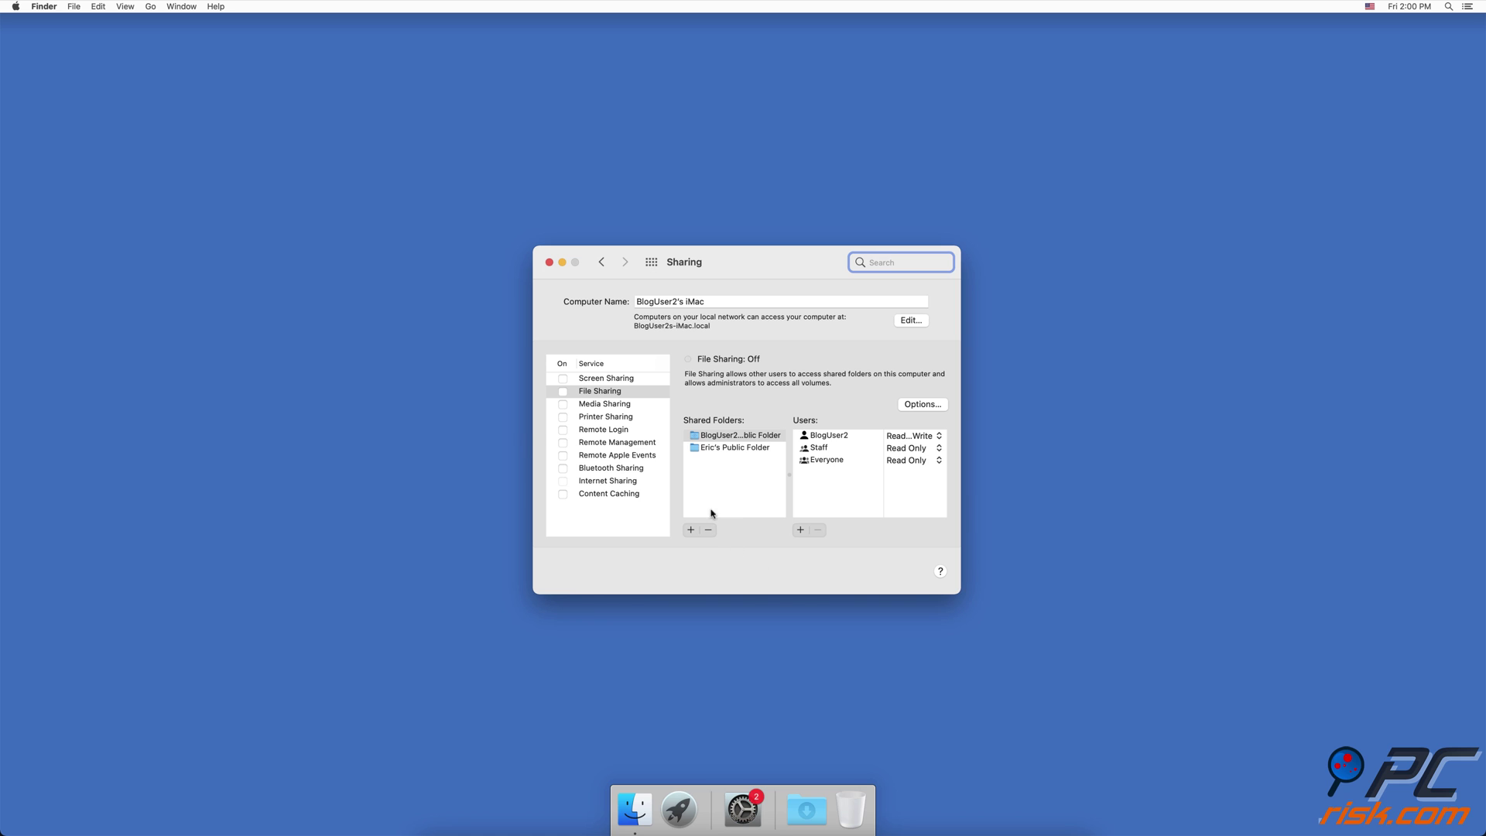
left_click(564, 394)
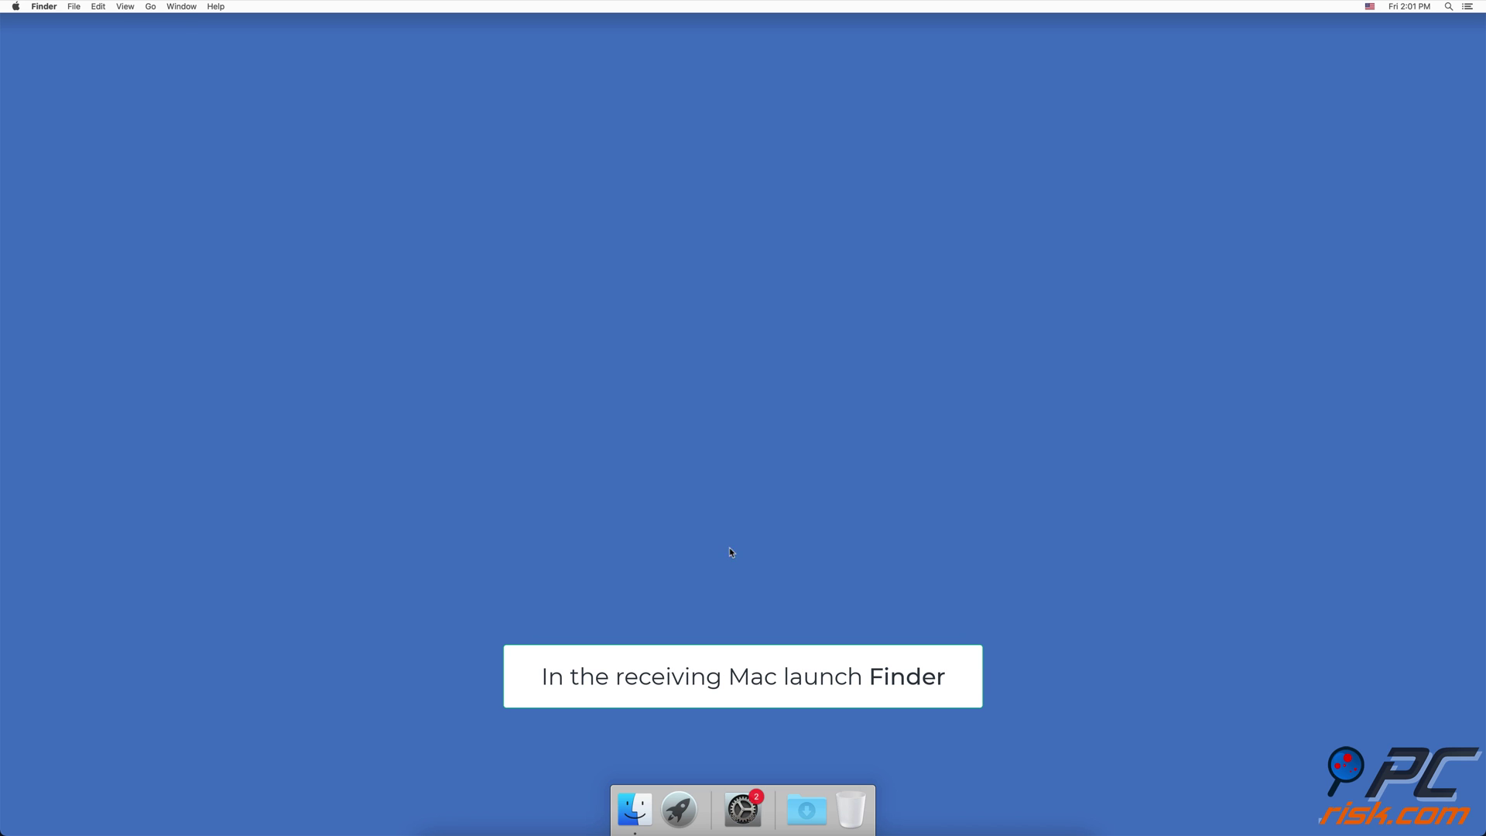
Paste the other Mac's smb:// address into Go to Folder to connect
left_click(150, 7)
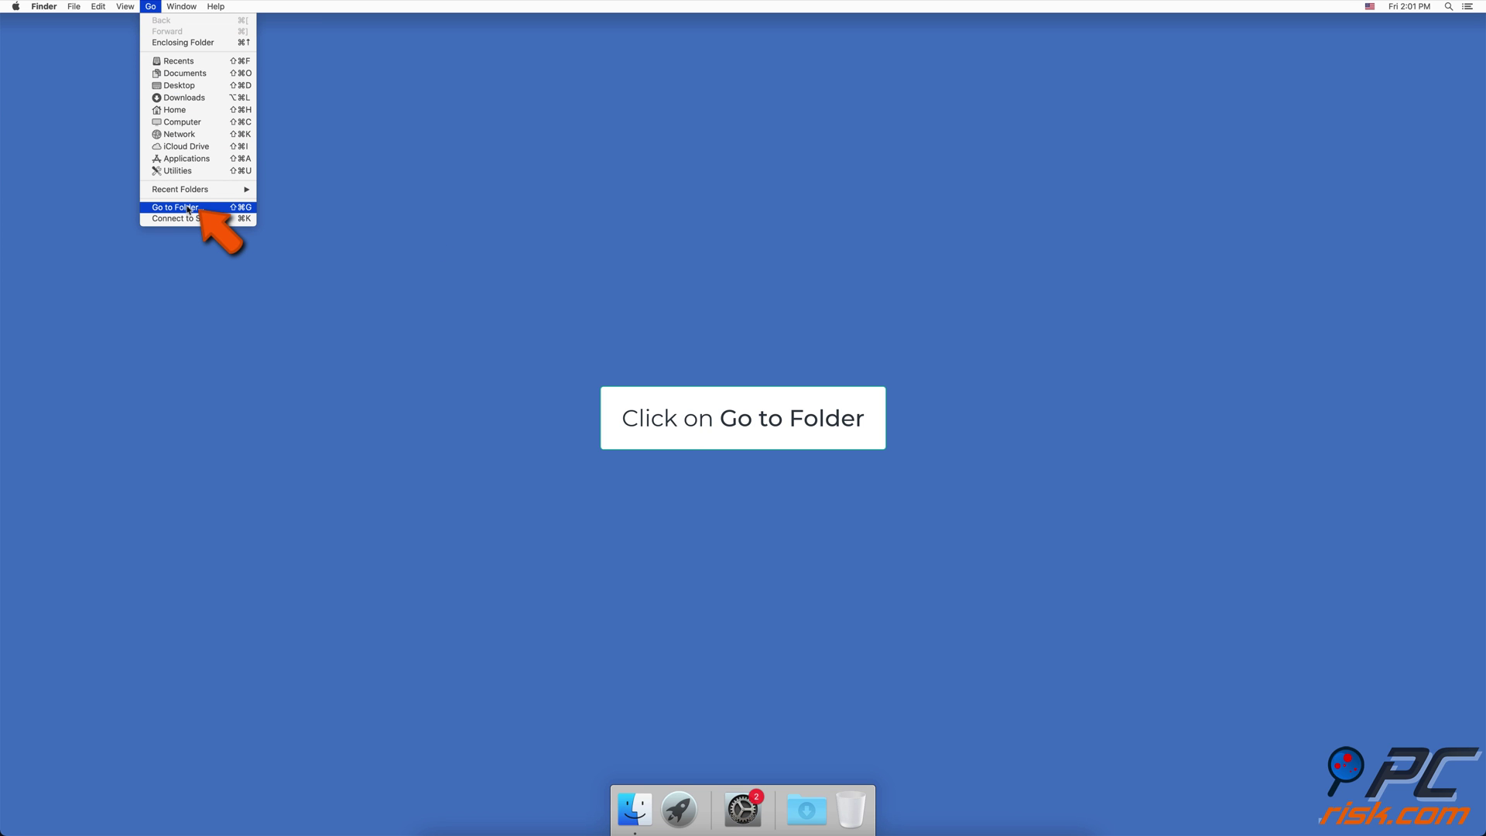
left_click(189, 208)
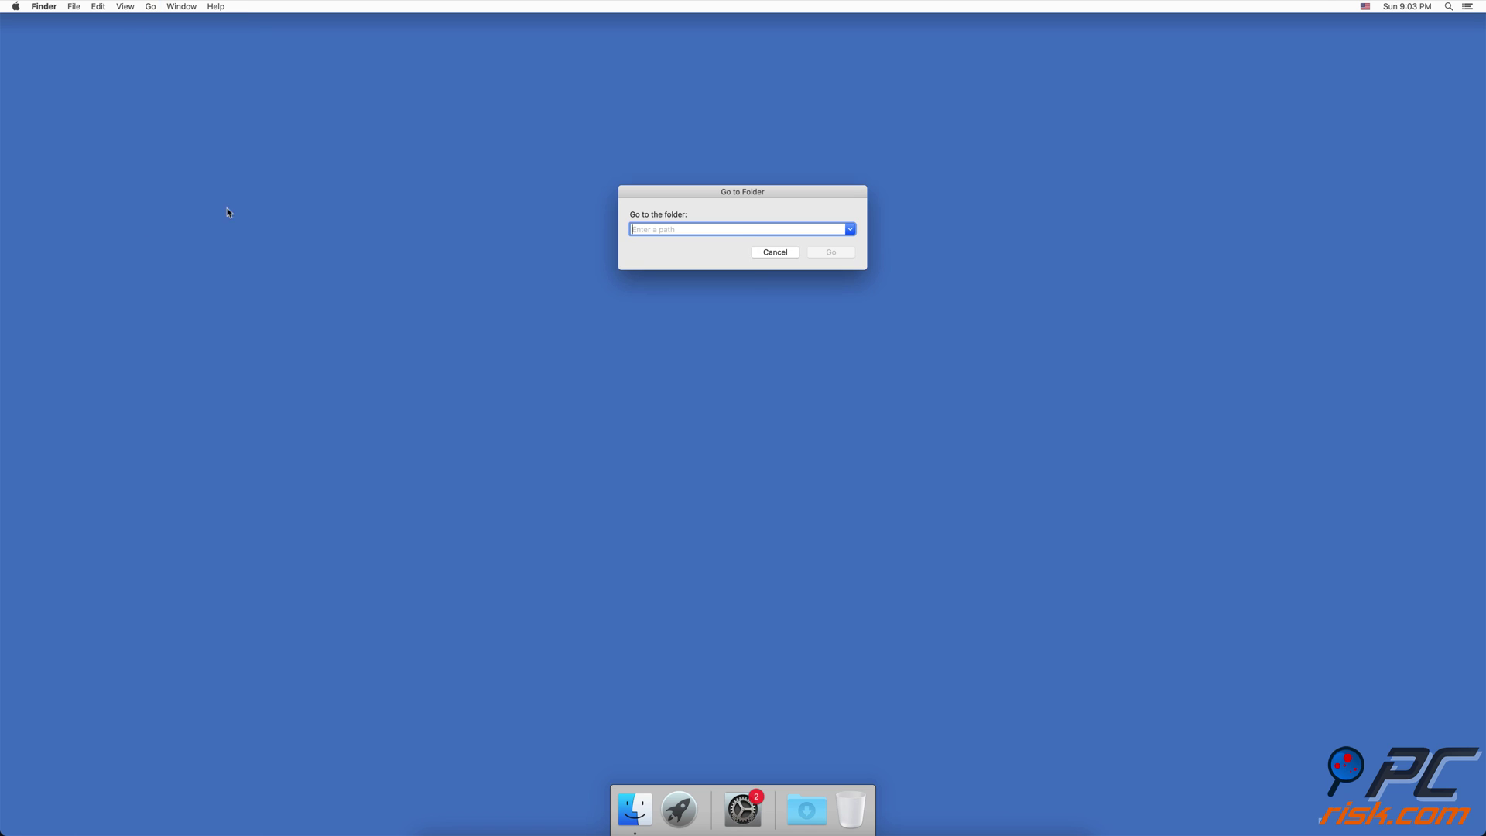
type("smb://(your IP address)")
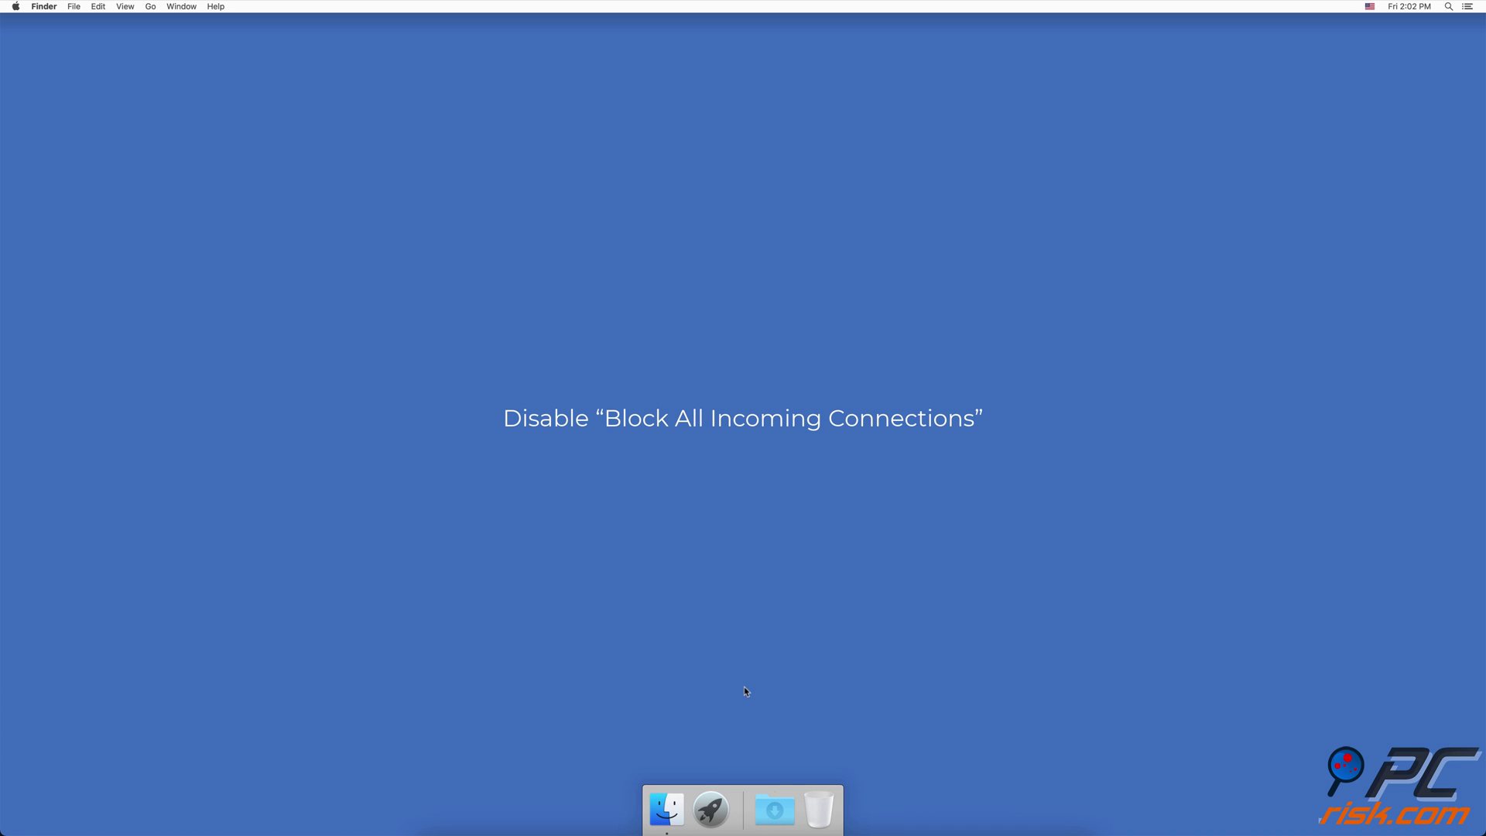
Show the Firewall tab of System Preferences' Security & Privacy pane
left_click(19, 12)
left_click(26, 38)
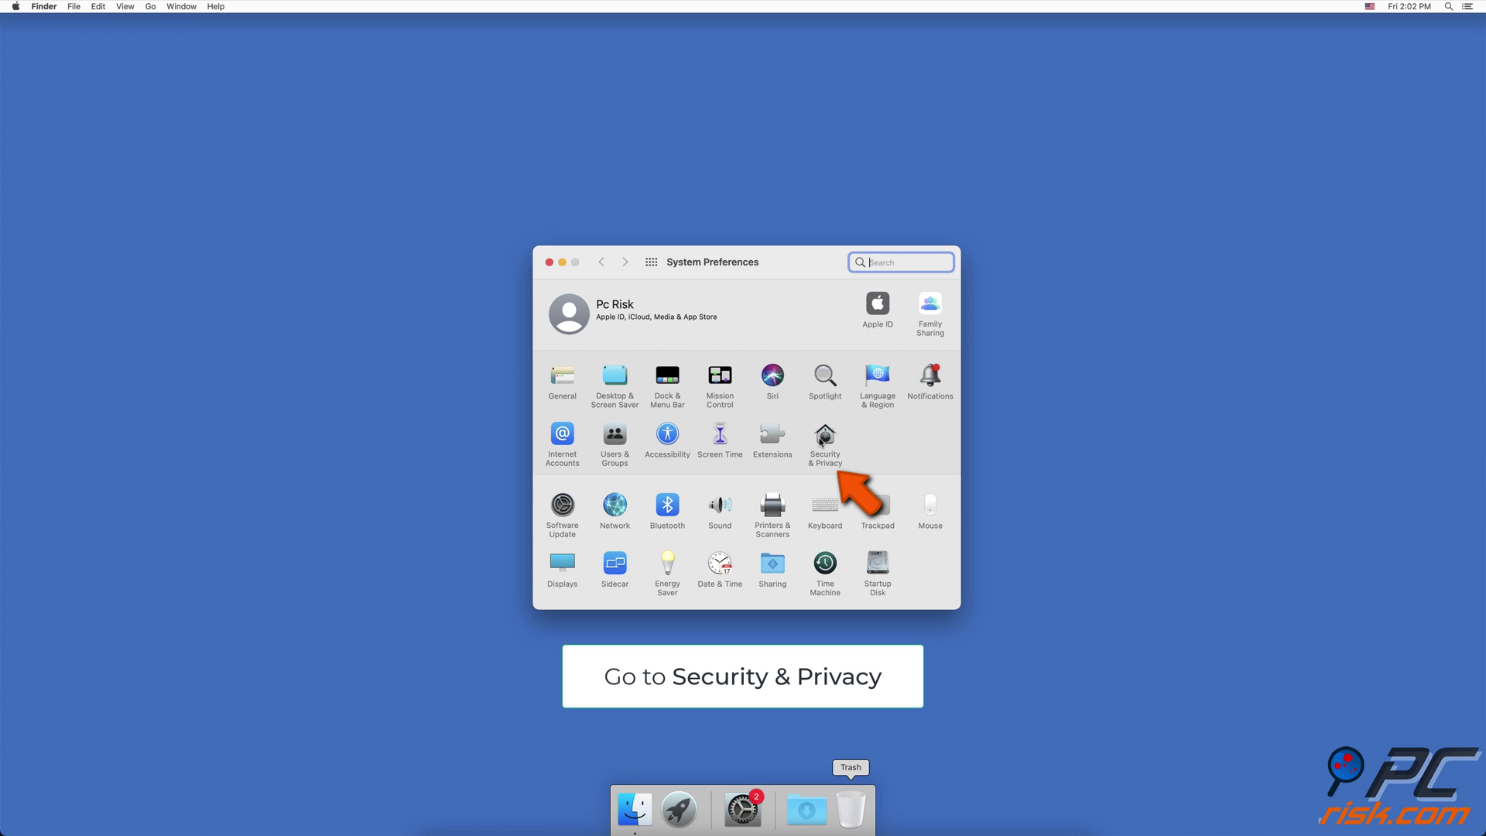
left_click(822, 441)
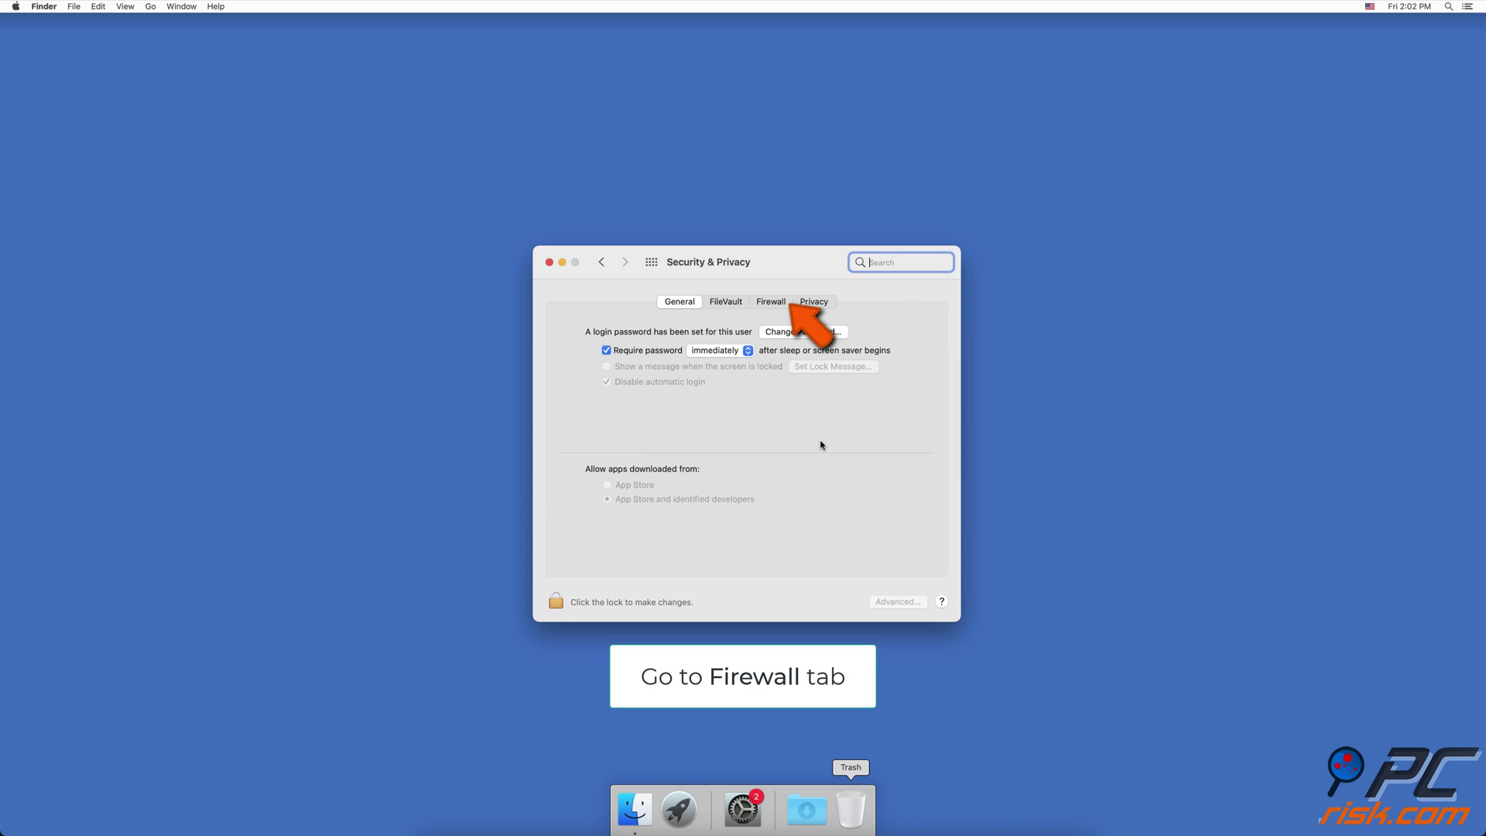
left_click(776, 303)
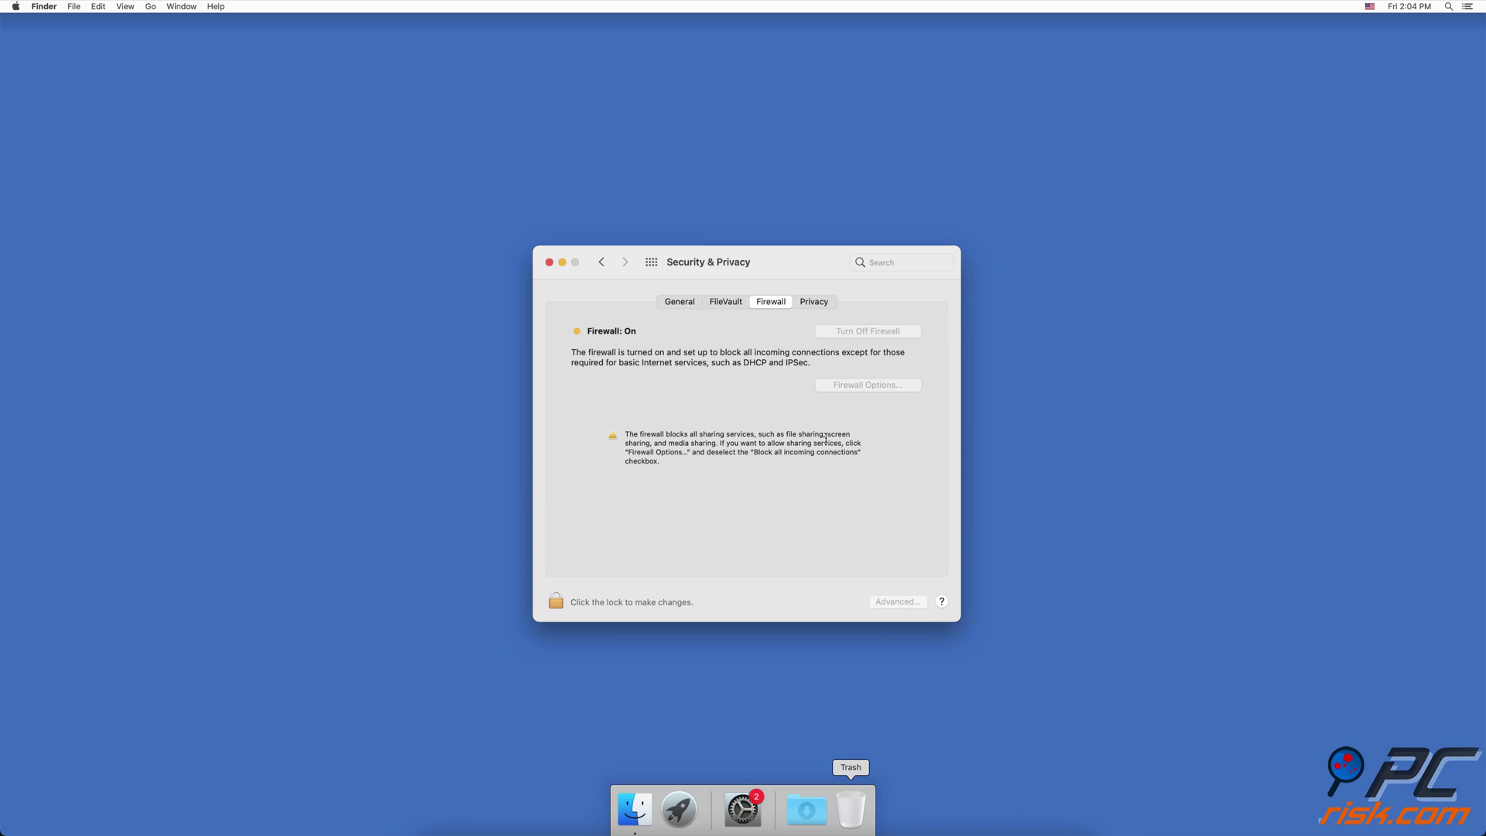
Unlock Security & Privacy with the lock icon and the admin password
left_click(556, 600)
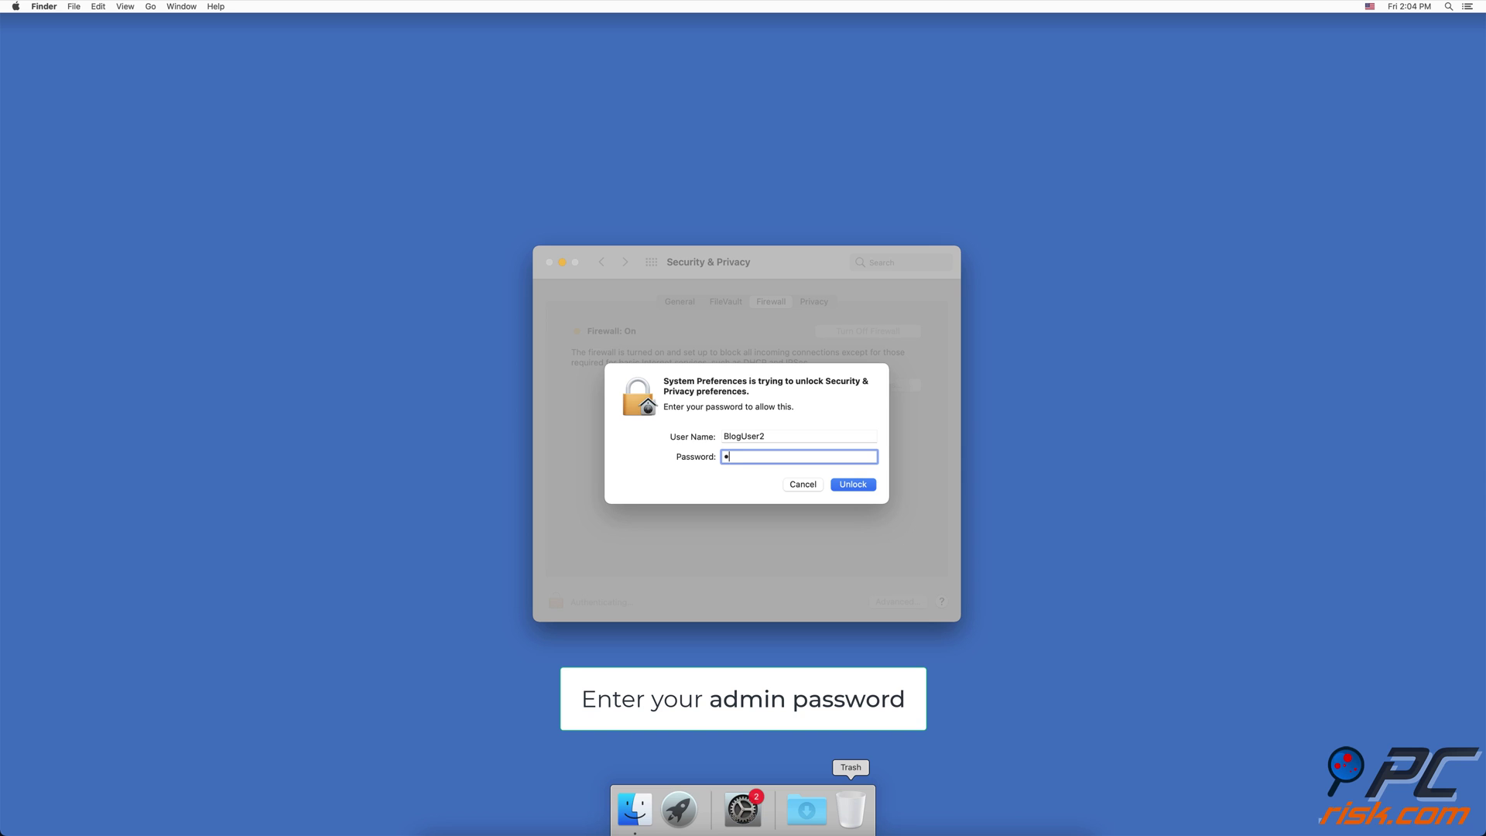
type("•••••••")
type("•")
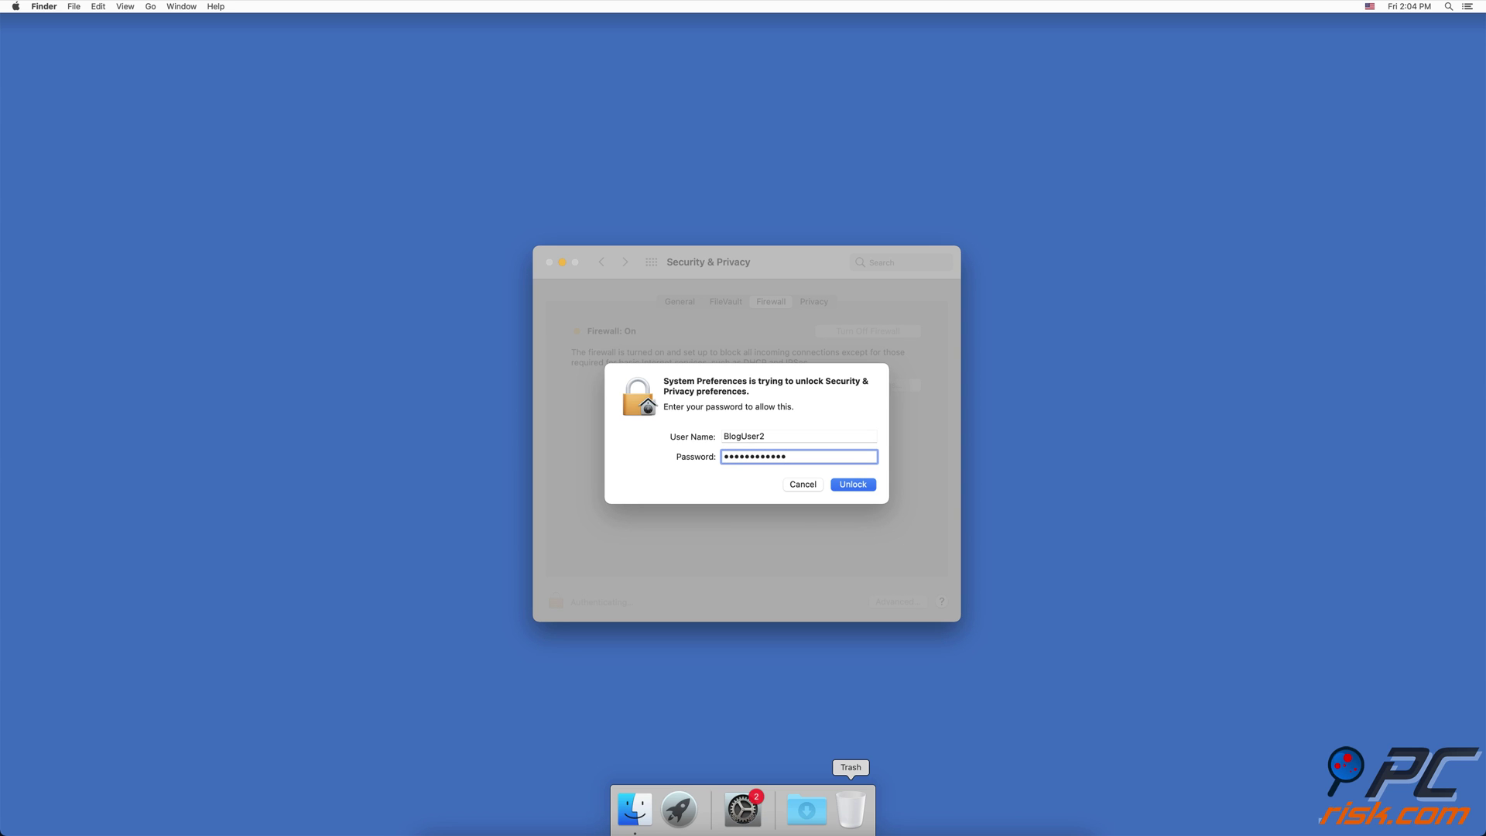
key("Return")
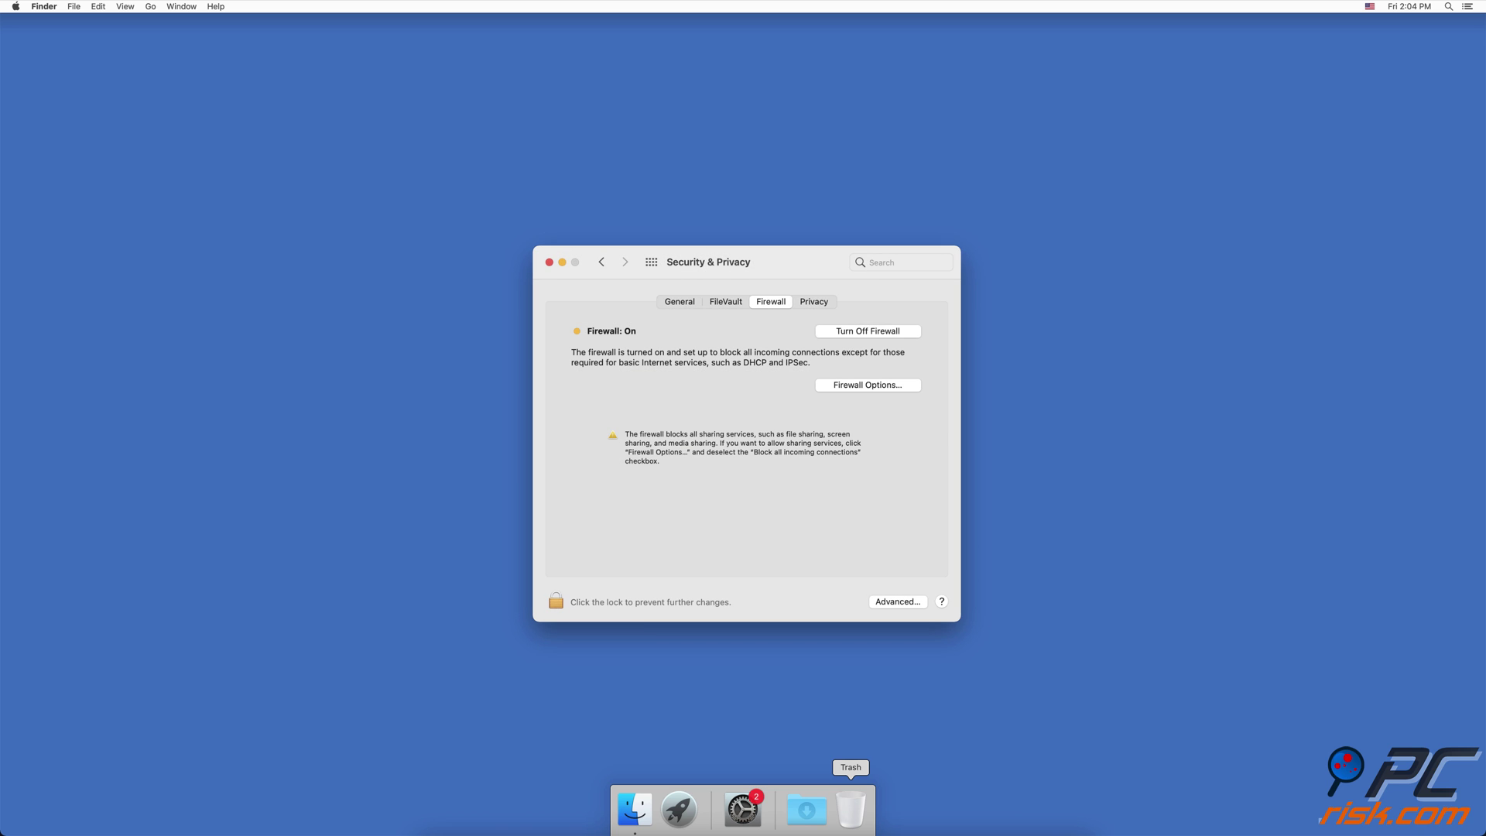
Untick 'Block all incoming connections' in Firewall Options and confirm
left_click(876, 393)
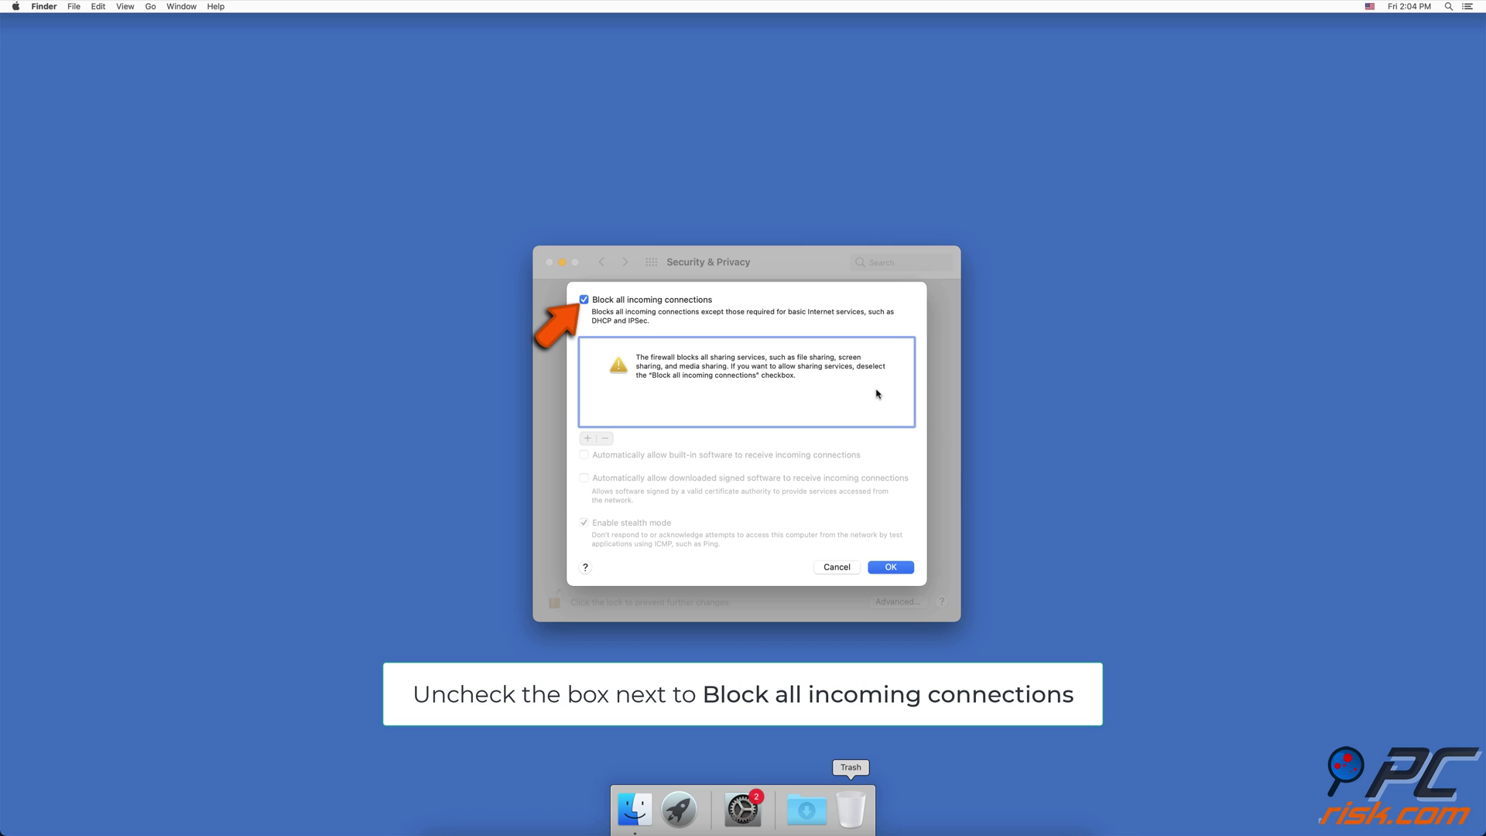
left_click(585, 300)
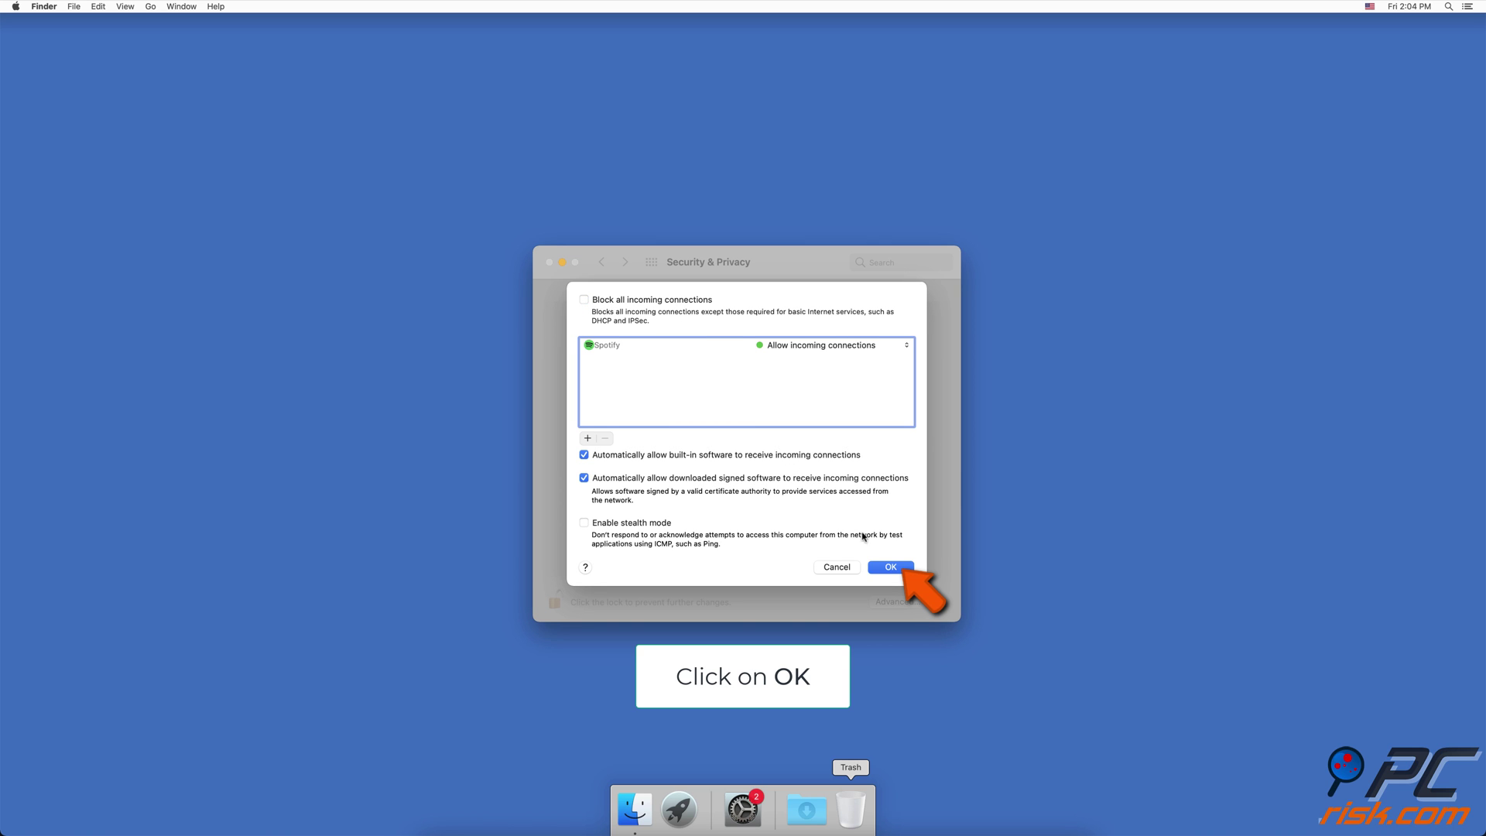
left_click(888, 569)
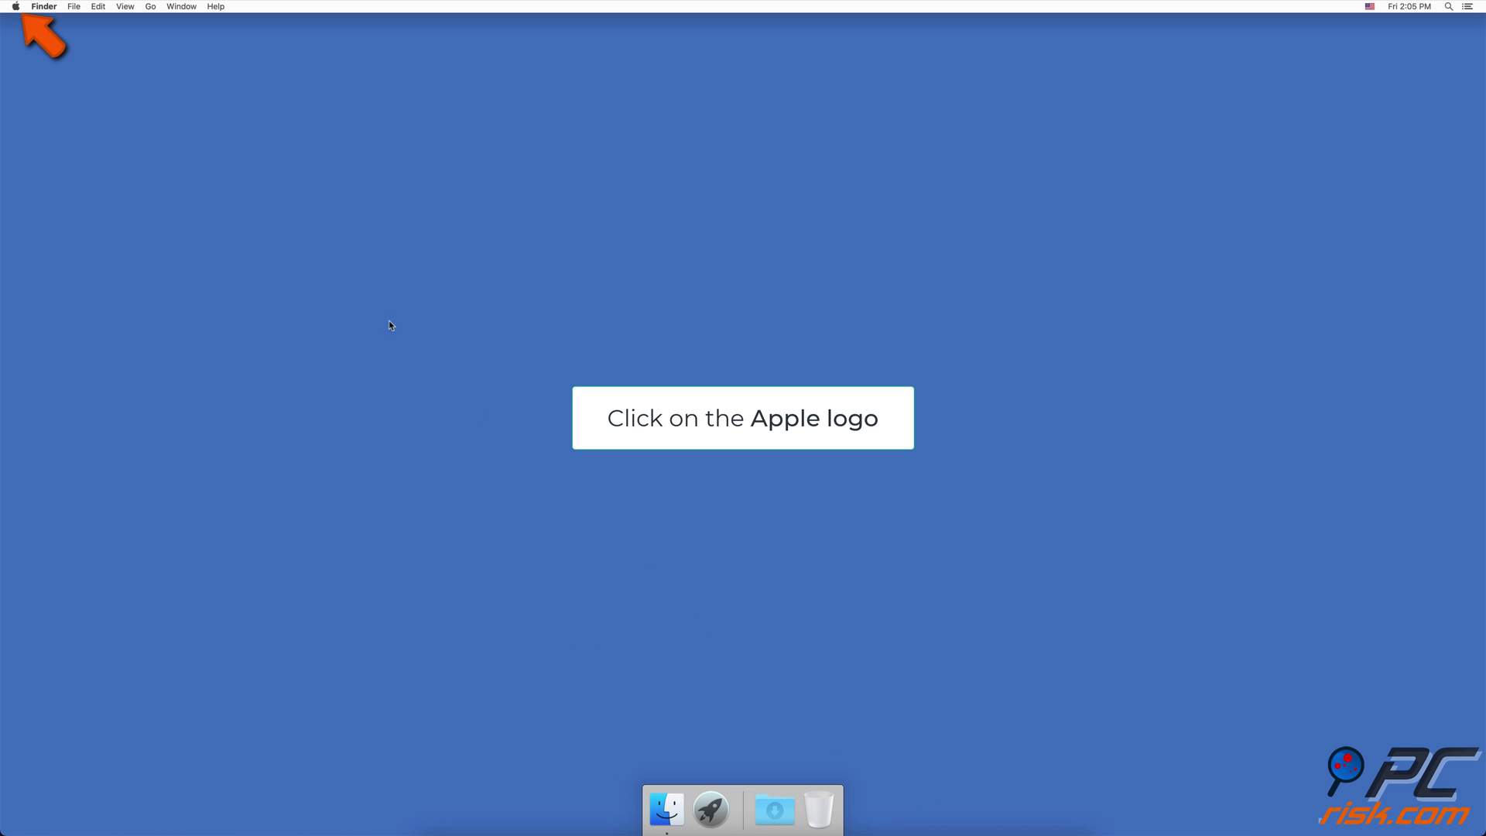
Open System Preferences from the Apple menu and go to Network settings
left_click(17, 8)
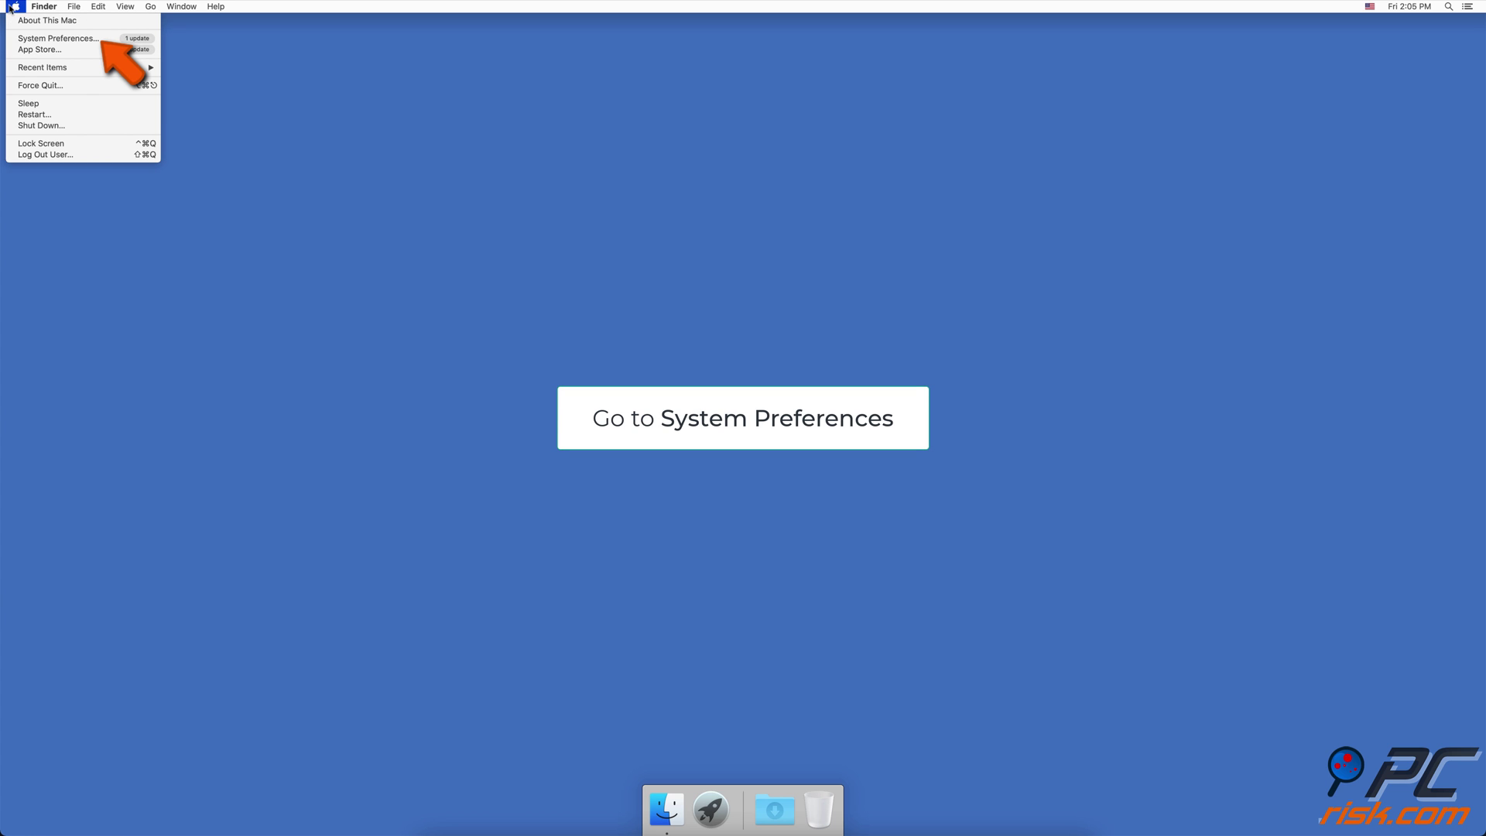
left_click(41, 38)
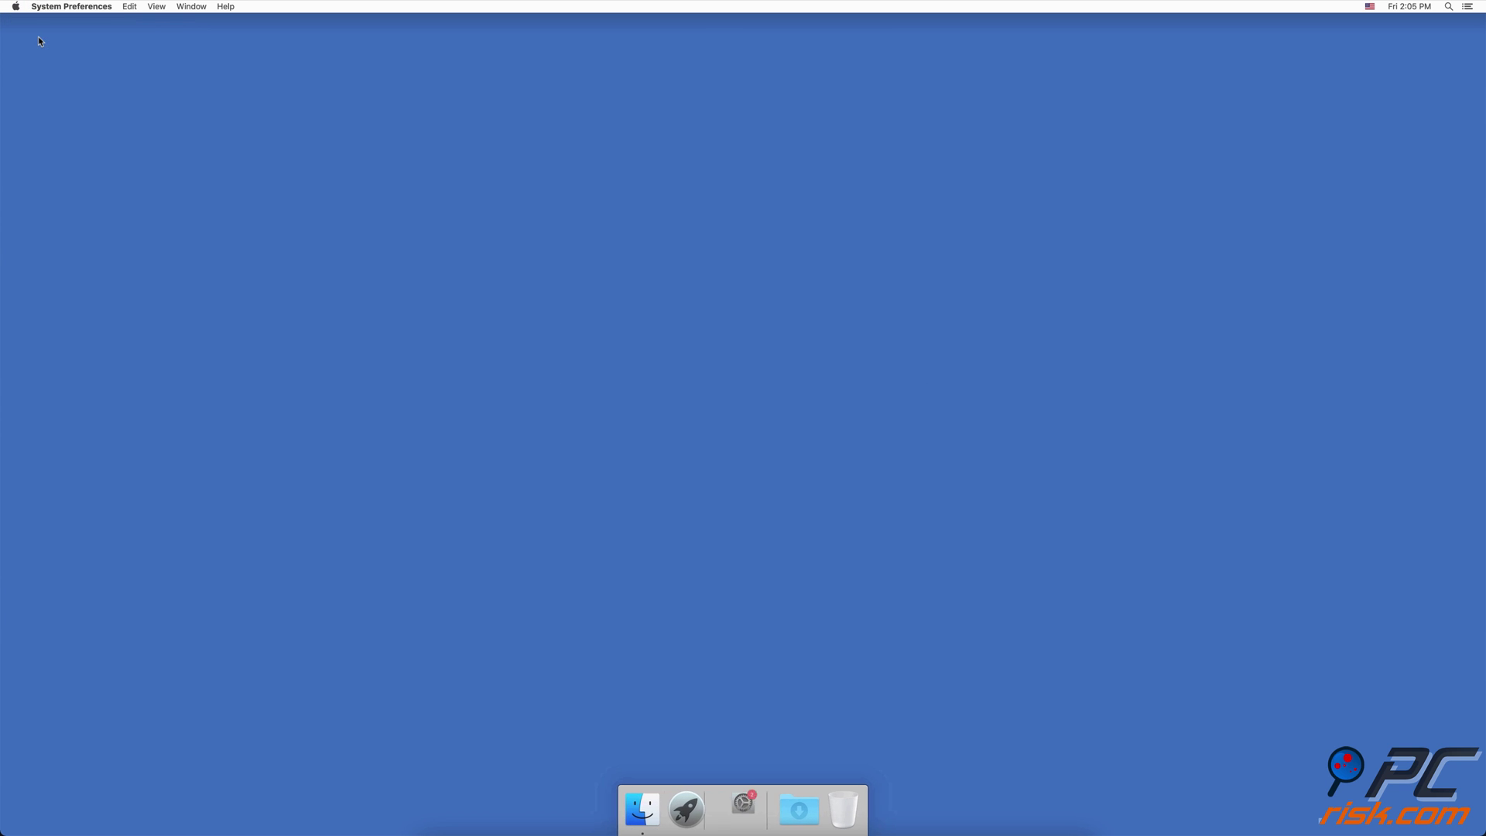
left_click(617, 509)
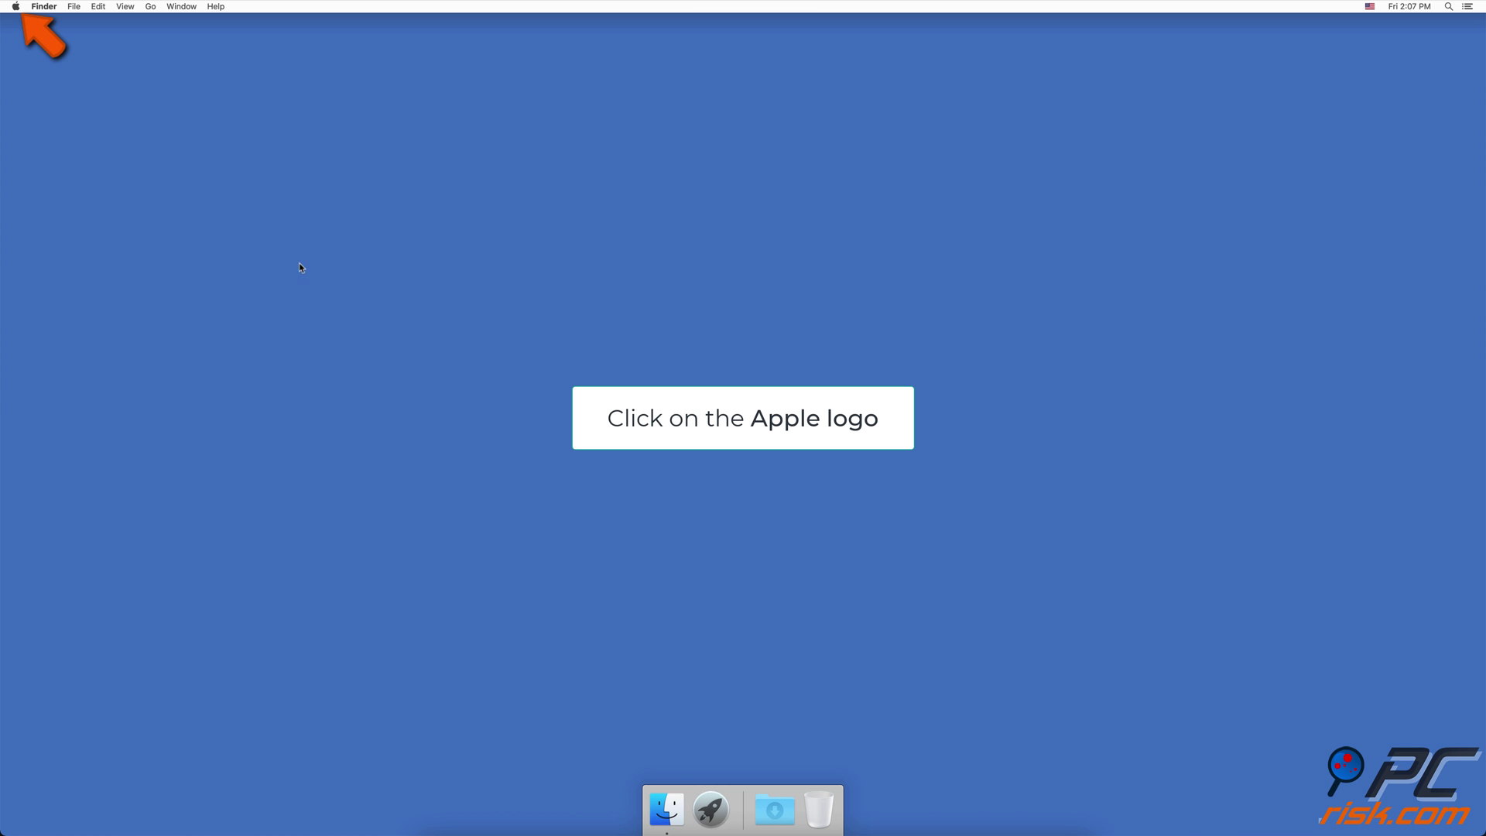
Open Software Update in System Preferences so it checks for macOS updates
left_click(18, 13)
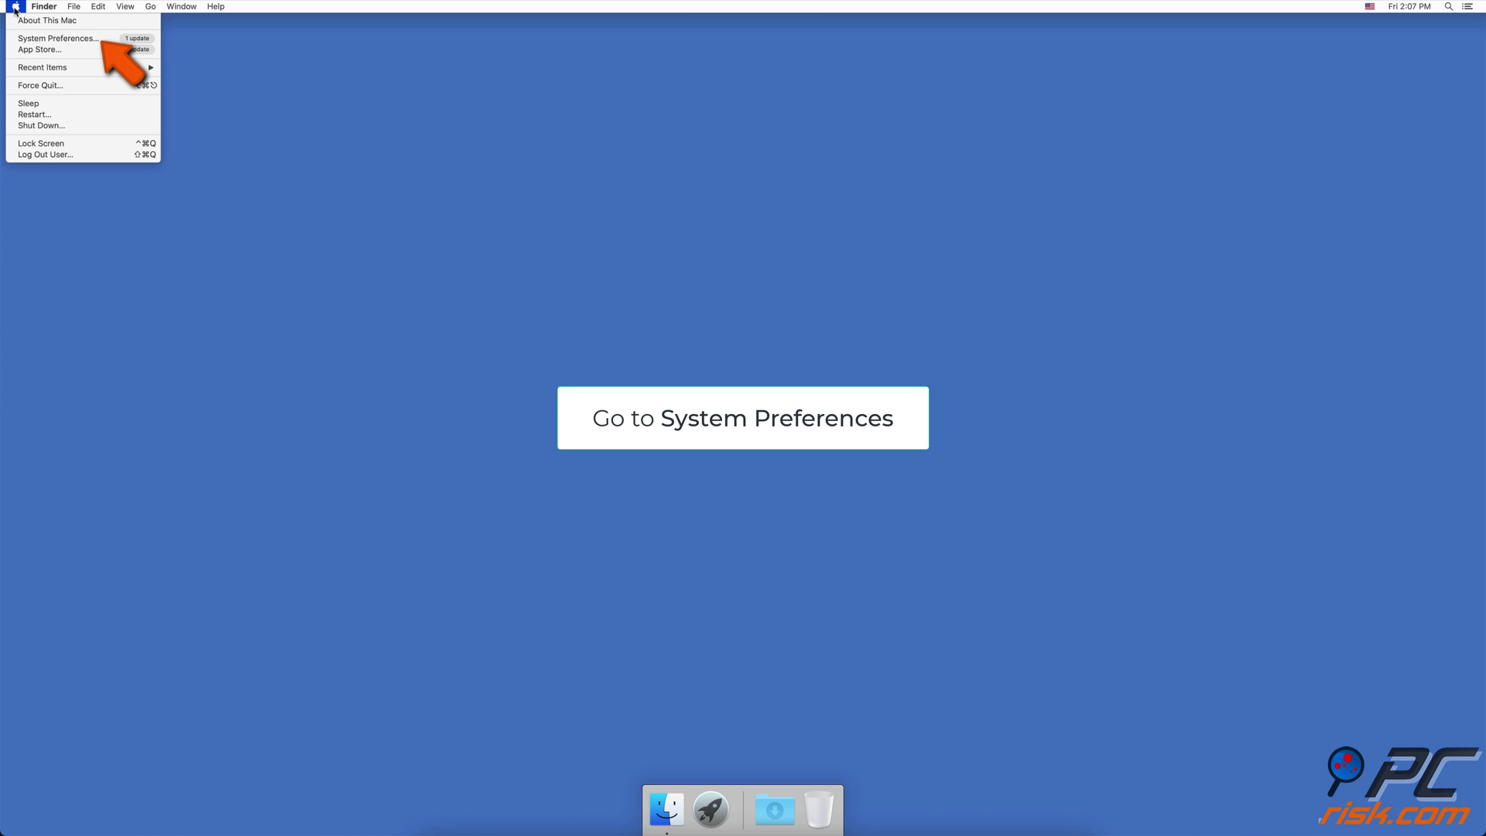
left_click(28, 39)
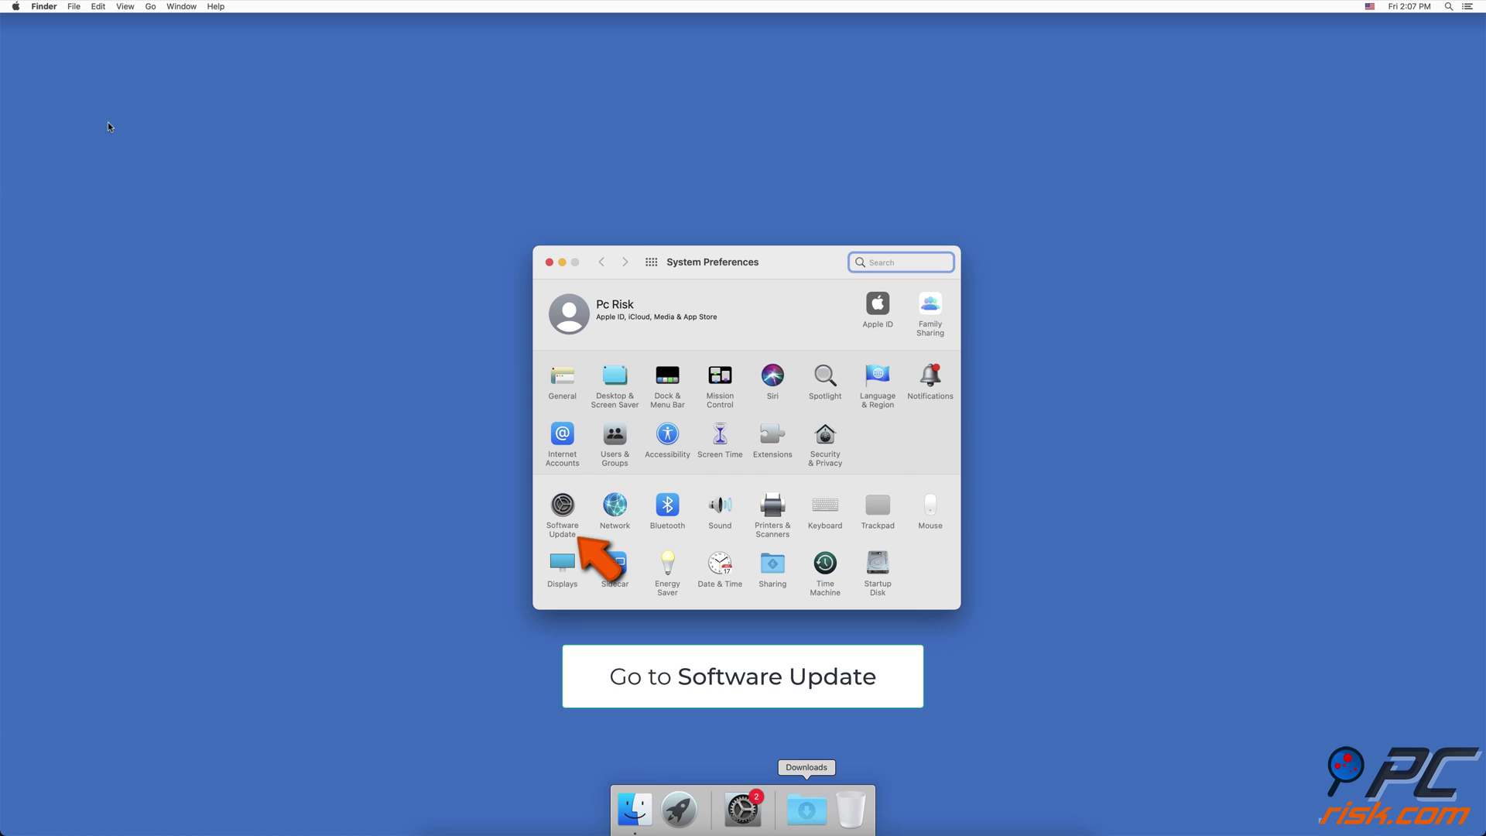
left_click(563, 504)
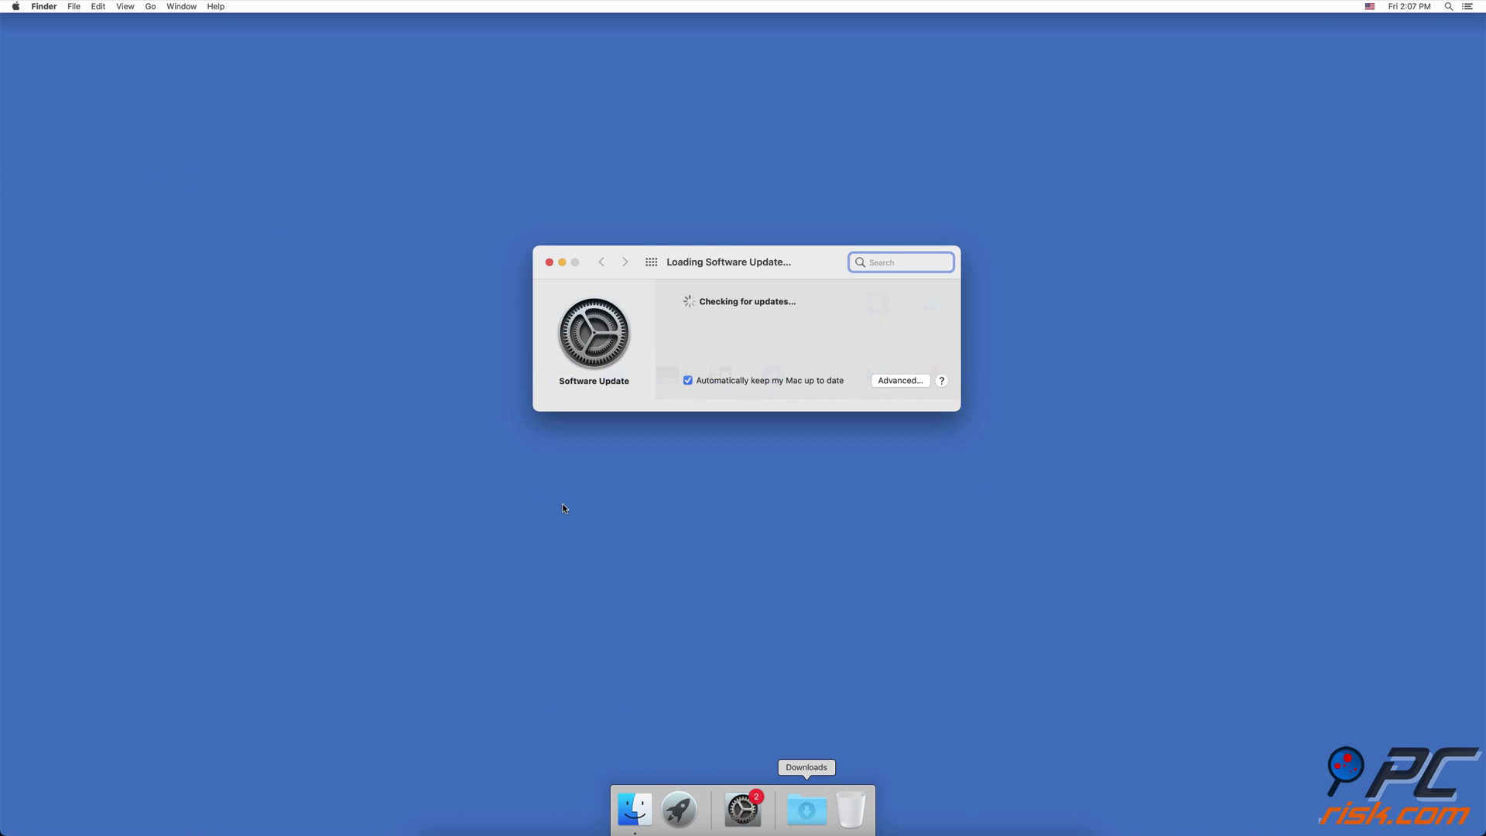